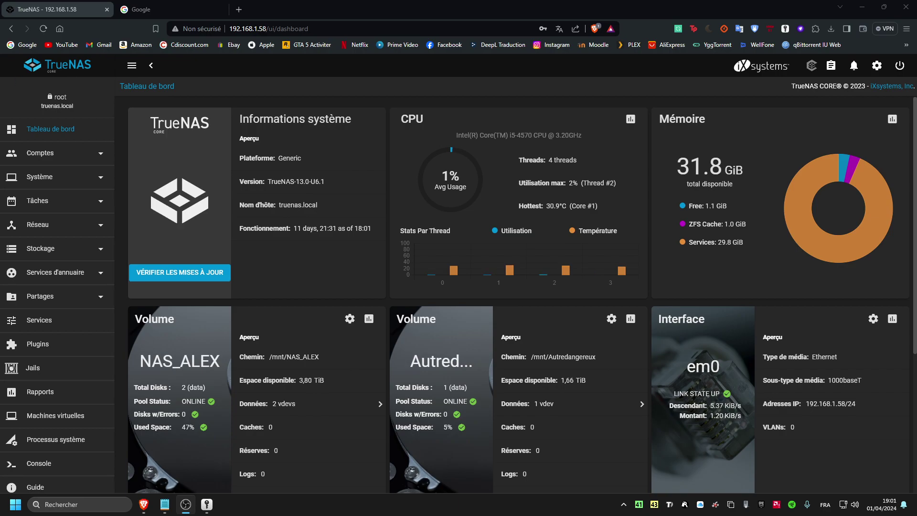
# - Read the test plugin's default login in its post-installation notes on the Plugins page
pyautogui.click(52, 346)
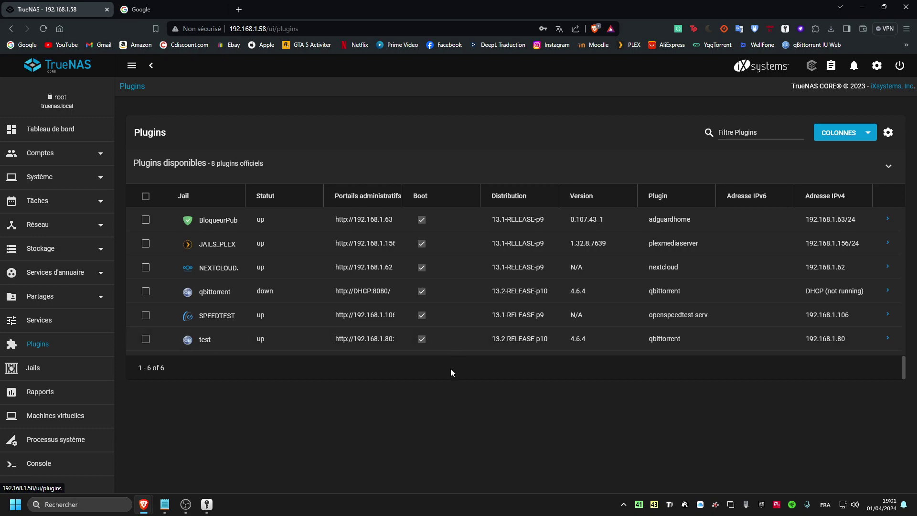
pyautogui.click(887, 340)
pyautogui.click(599, 389)
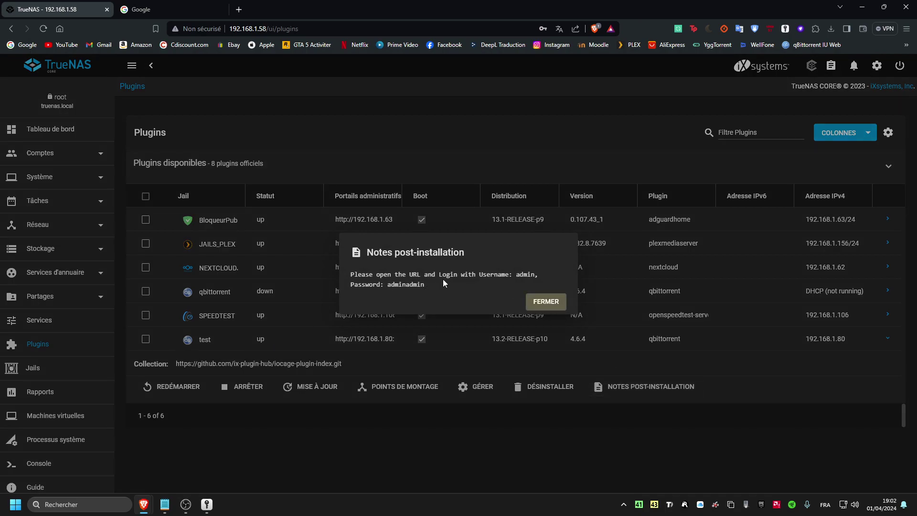
pyautogui.moveTo(516, 276); pyautogui.dragTo(522, 275)
pyautogui.click(387, 286)
pyautogui.moveTo(358, 284); pyautogui.dragTo(430, 293)
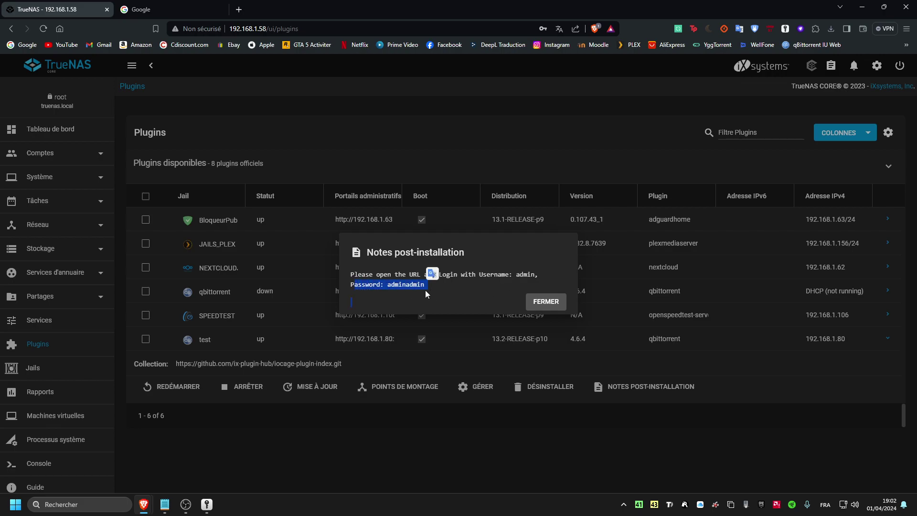
pyautogui.click(552, 301)
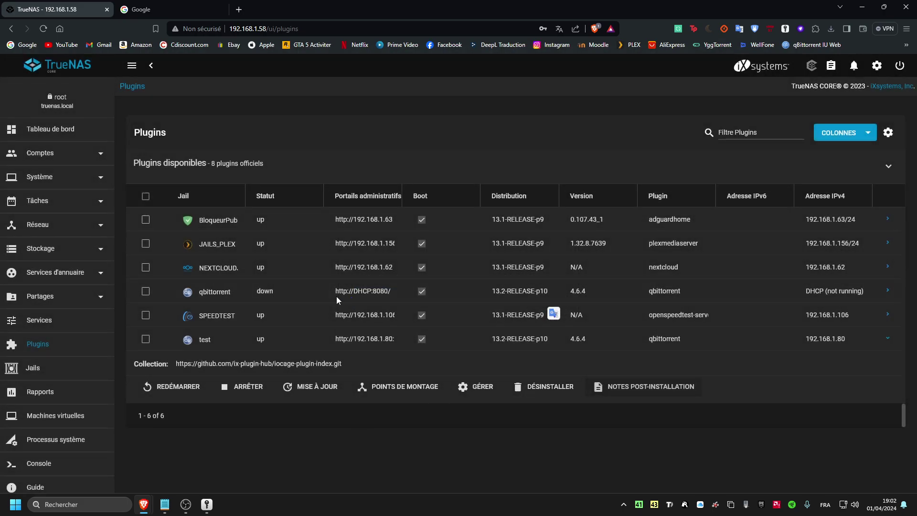
# - Widen the admin portals column and copy the test plugin's portal URL
pyautogui.moveTo(402, 191); pyautogui.dragTo(434, 198)
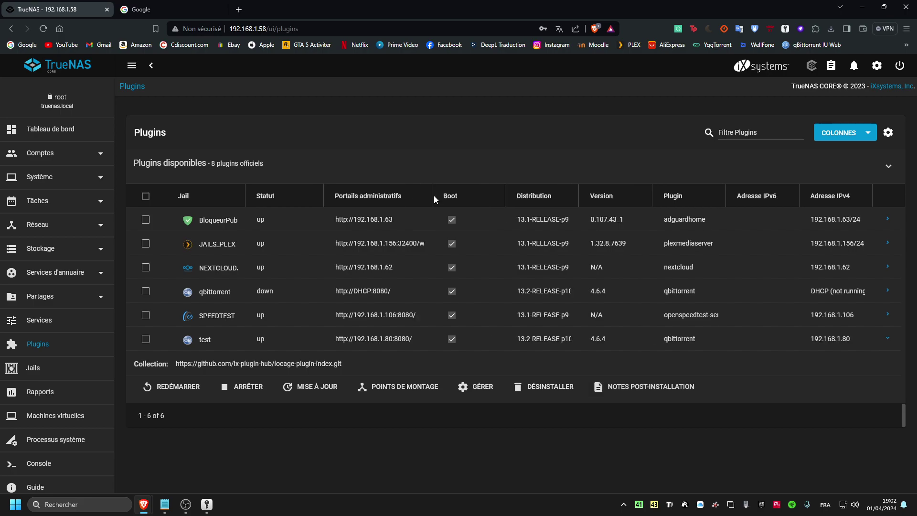
pyautogui.moveTo(363, 337); pyautogui.dragTo(411, 338)
pyautogui.rightClick(412, 338)
pyautogui.click(432, 342)
# - Load the copied portal URL in a new tab and enter the admin username and password
pyautogui.click(239, 9)
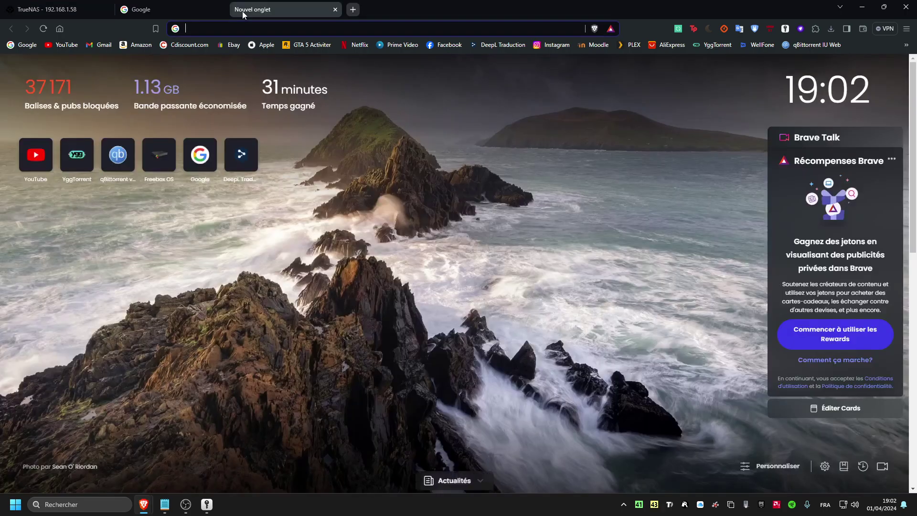
pyautogui.hotkey('ctrl', 'v')
pyautogui.press('Return')
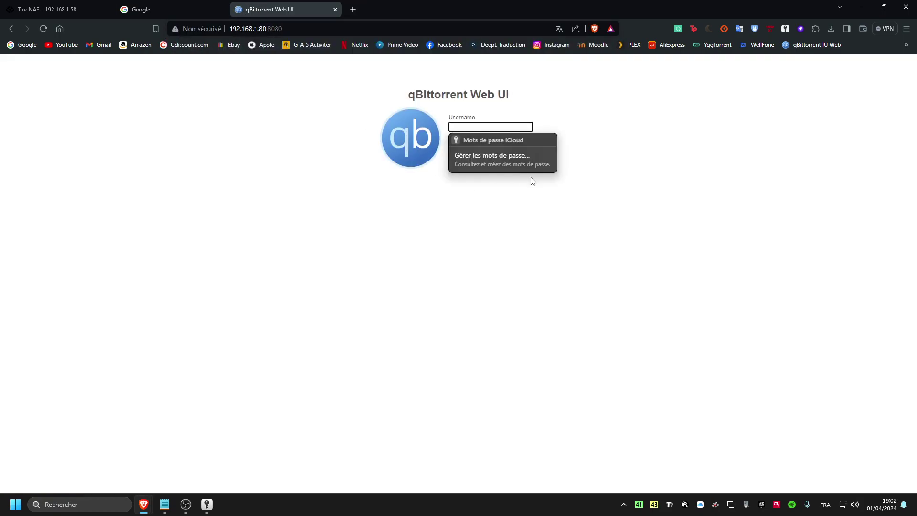
pyautogui.write('admin')
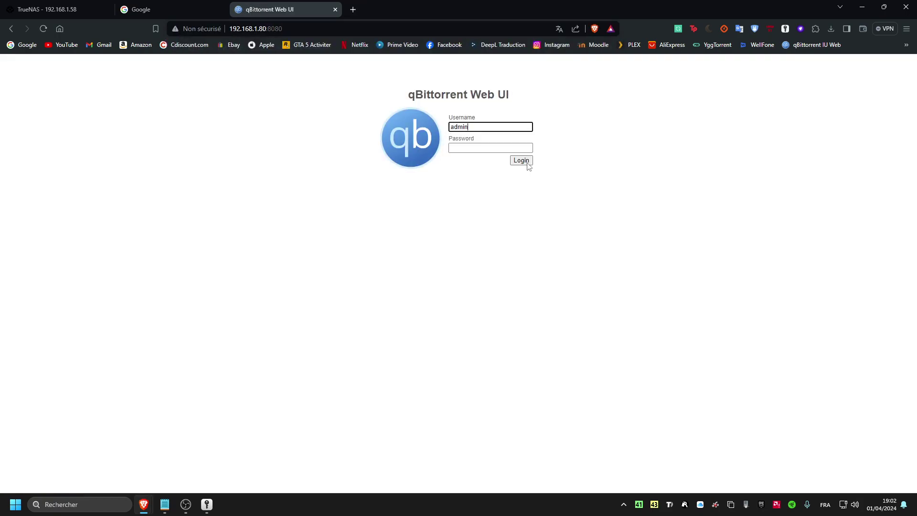
pyautogui.click(501, 148)
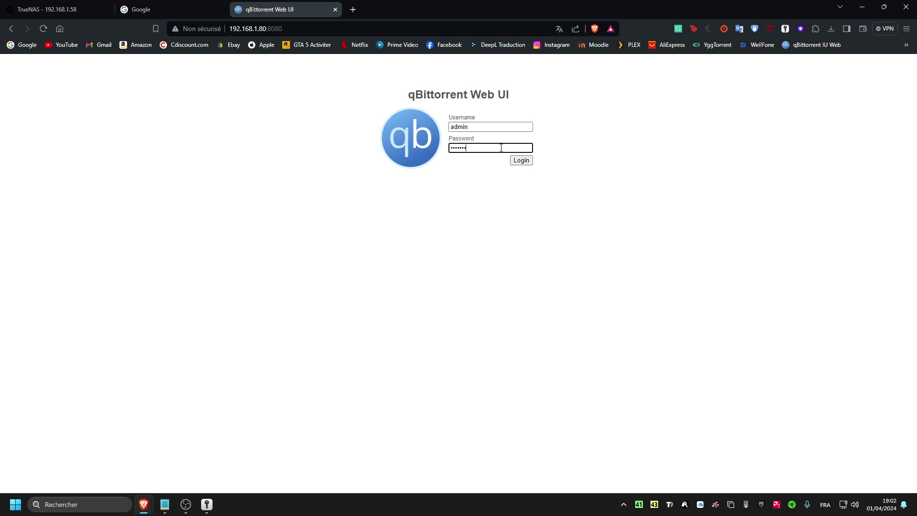
# - Reveal the typed password by changing the field's type attribute to 'text' in Inspect
pyautogui.doubleClick(487, 147)
pyautogui.rightClick(484, 148)
pyautogui.click(550, 365)
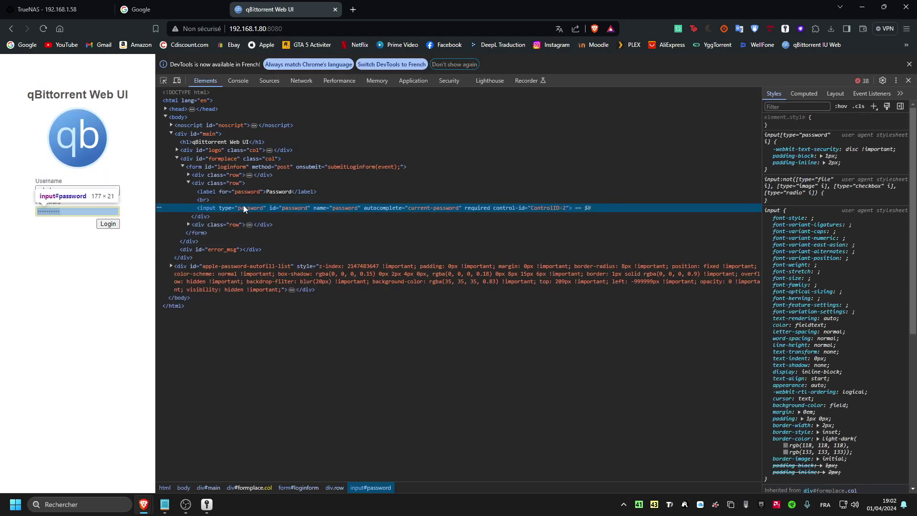
pyautogui.doubleClick(250, 209)
pyautogui.write('text')
pyautogui.press('Return')
pyautogui.click(908, 81)
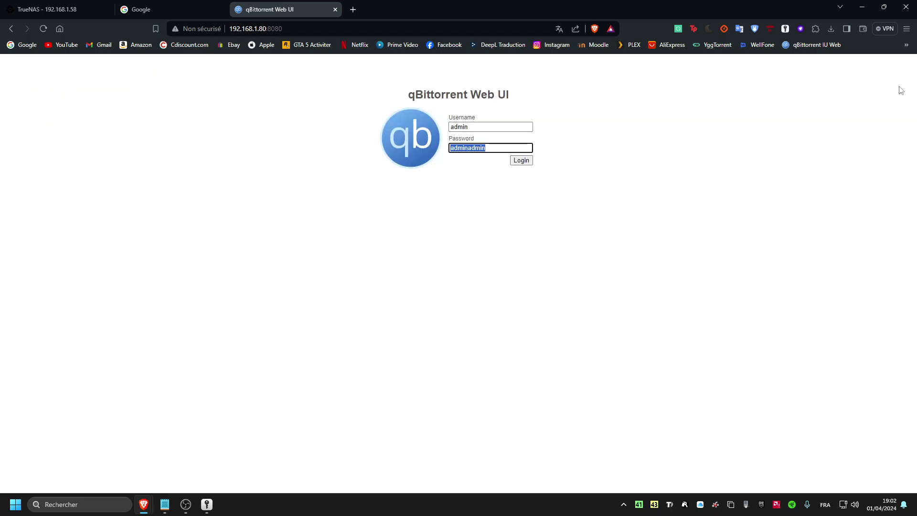
# - Submit the login and note the invalid username or password error
pyautogui.click(497, 148)
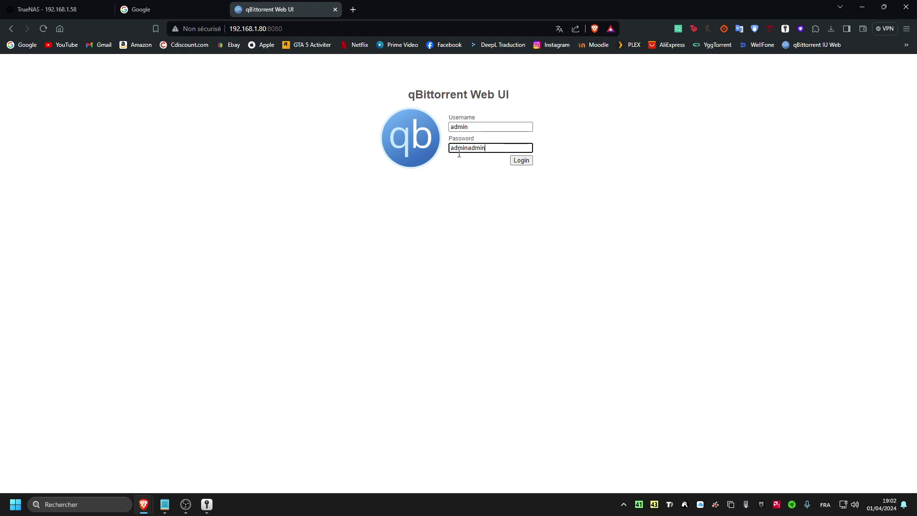
pyautogui.click(522, 160)
pyautogui.moveTo(417, 176); pyautogui.dragTo(499, 176)
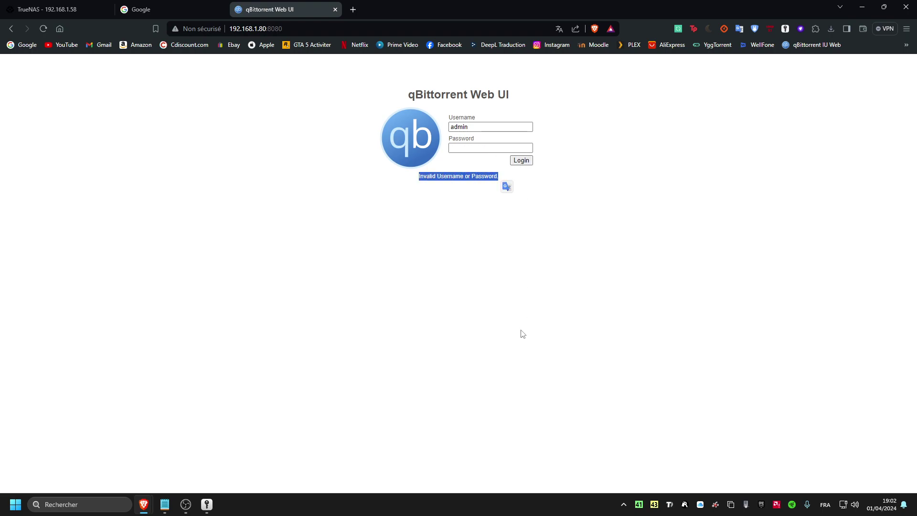
# - Close the qBittorrent tab, decline saving the password, and recheck the default password in the notes
pyautogui.click(335, 9)
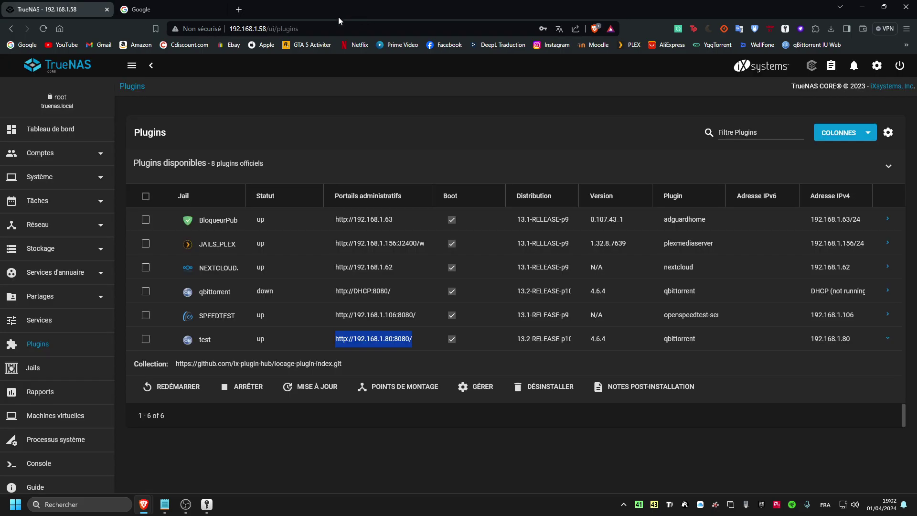
pyautogui.click(756, 473)
pyautogui.click(629, 385)
pyautogui.moveTo(381, 284); pyautogui.dragTo(424, 284)
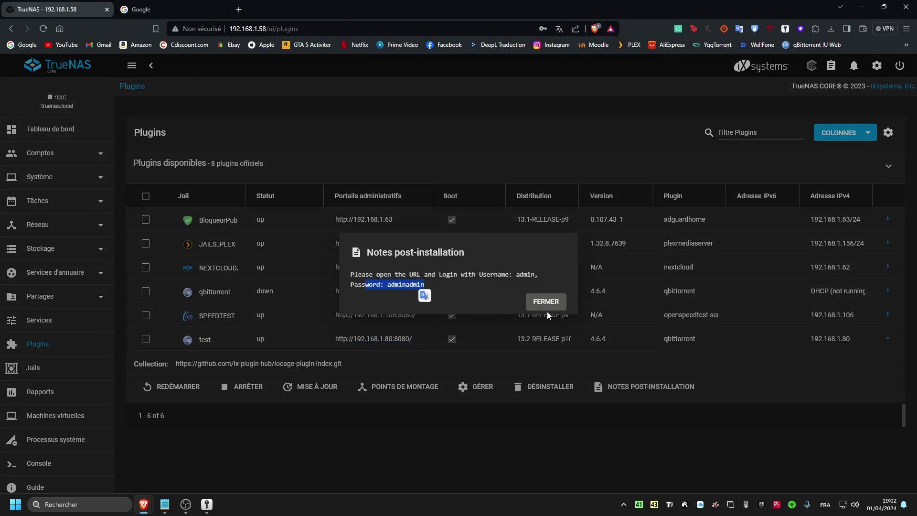
pyautogui.click(546, 301)
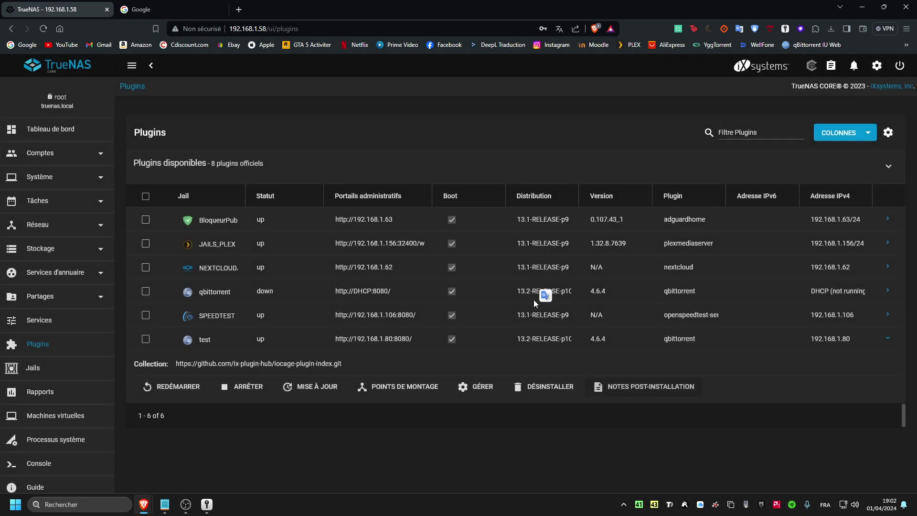
# - Stop the test plugin's jail with ARRÊTER and return to the Plugins list
pyautogui.click(252, 391)
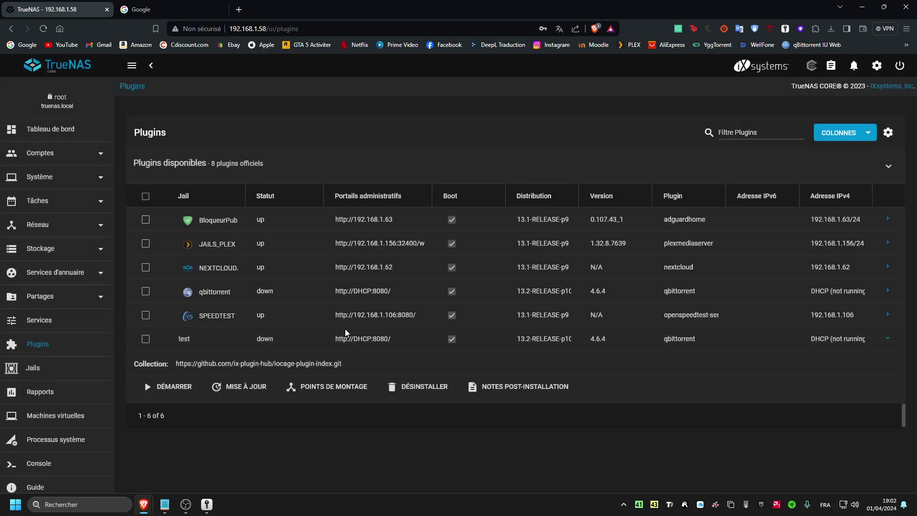
pyautogui.click(65, 323)
pyautogui.click(54, 340)
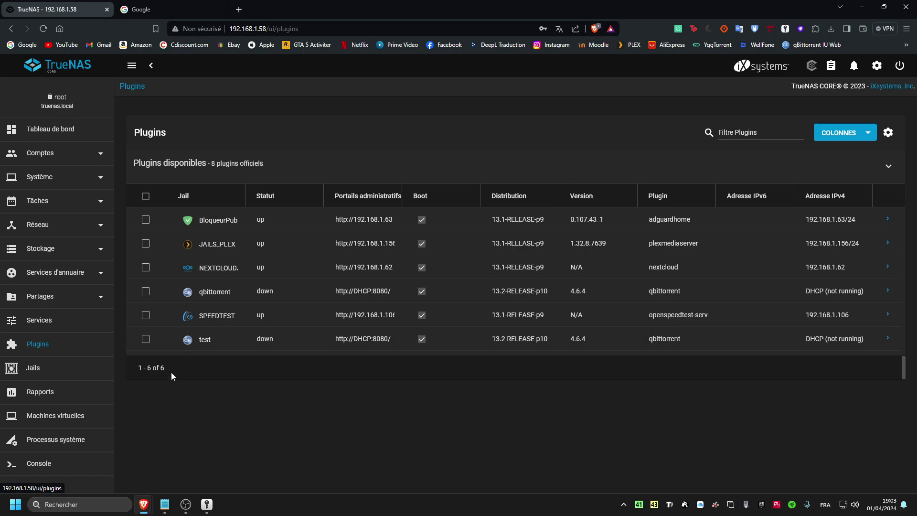
# - Search Google for 'putty'
pyautogui.click(43, 321)
pyautogui.click(37, 344)
pyautogui.click(159, 9)
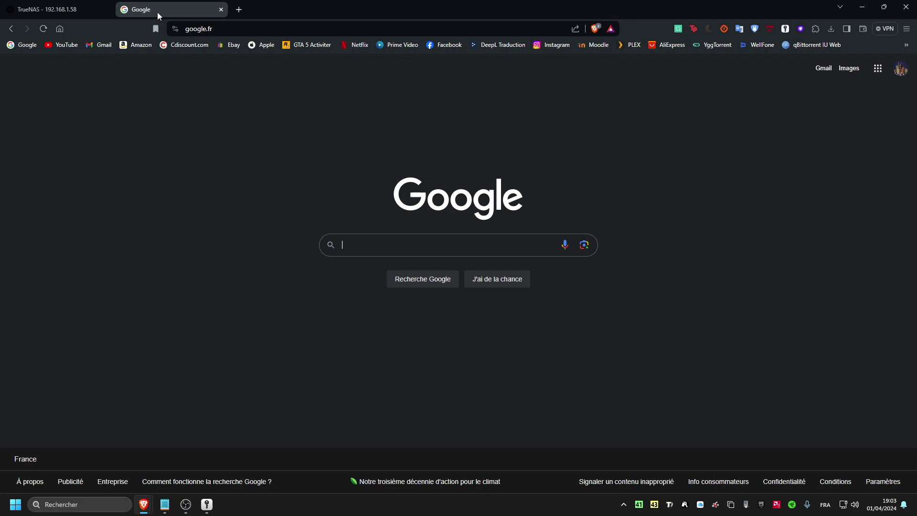
pyautogui.write('putty')
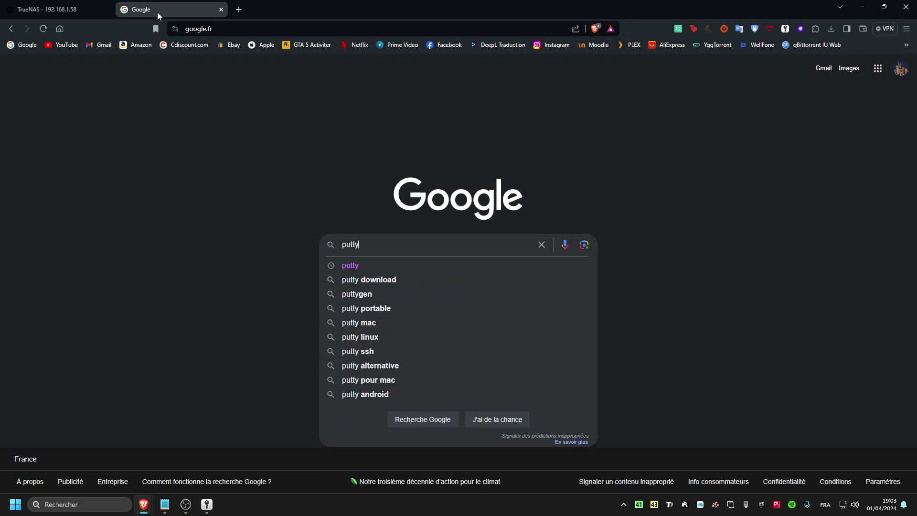
pyautogui.press('Return')
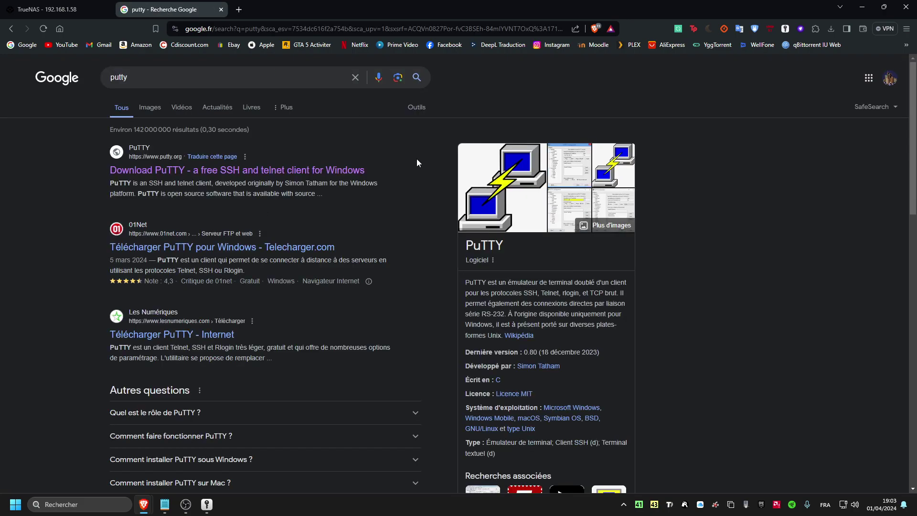
# - Download the 64-bit x86 PuTTY 0.80 MSI installer from putty.org, then close the tab
pyautogui.click(128, 170)
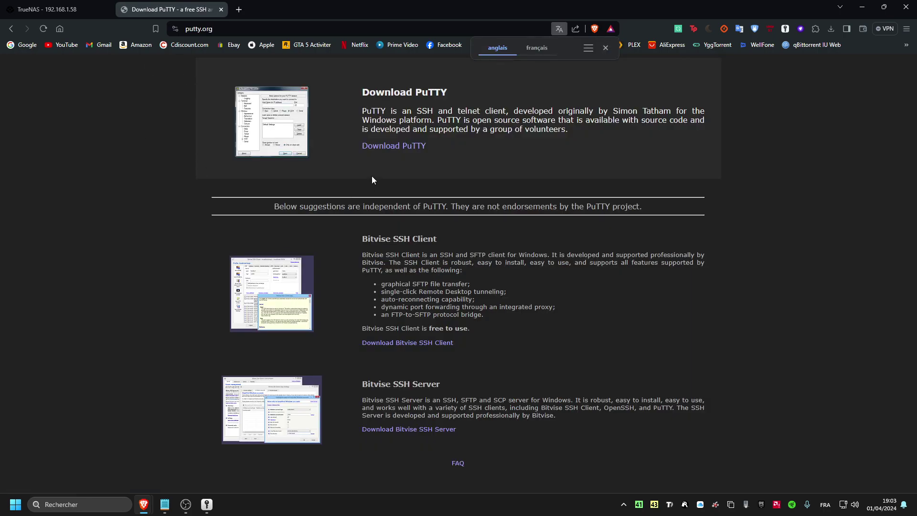
pyautogui.click(403, 146)
pyautogui.click(119, 275)
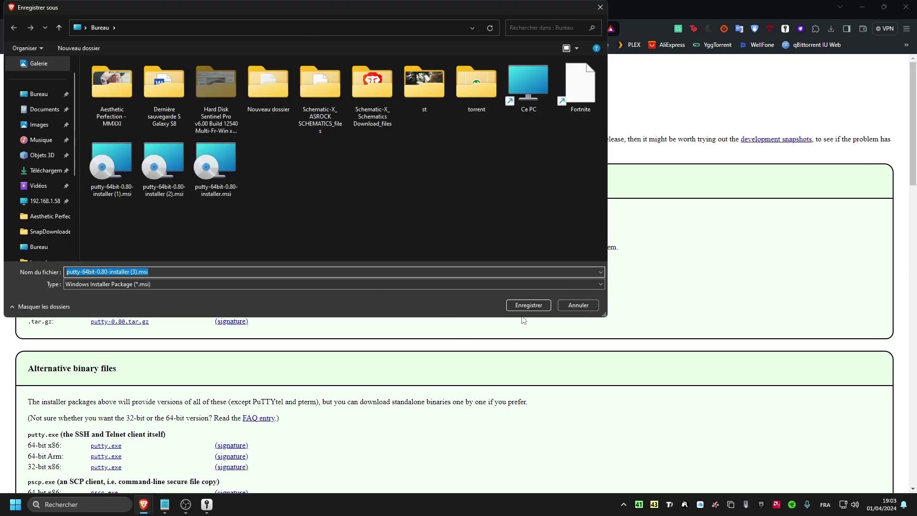
pyautogui.click(525, 303)
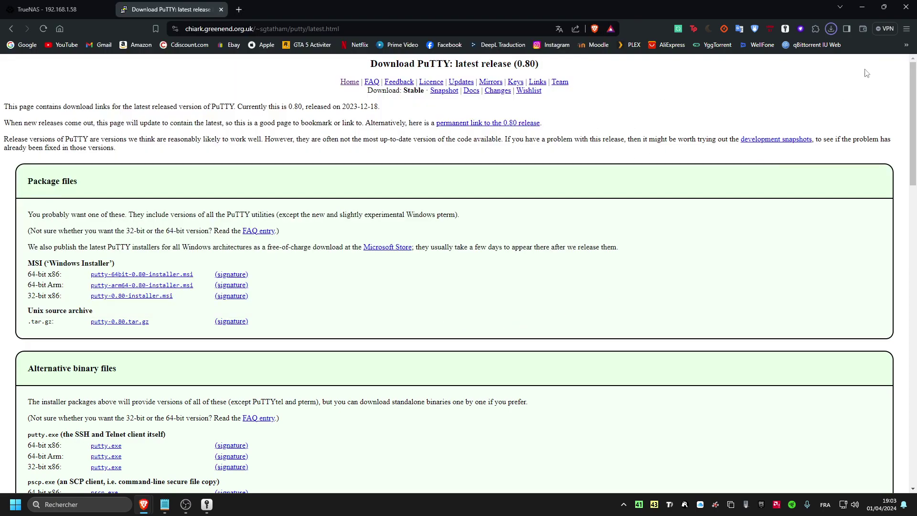
pyautogui.click(833, 29)
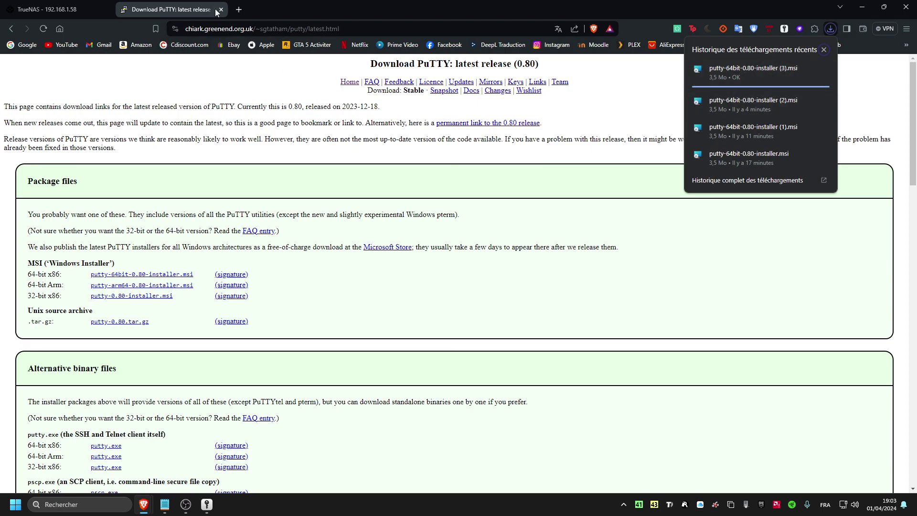
pyautogui.click(221, 10)
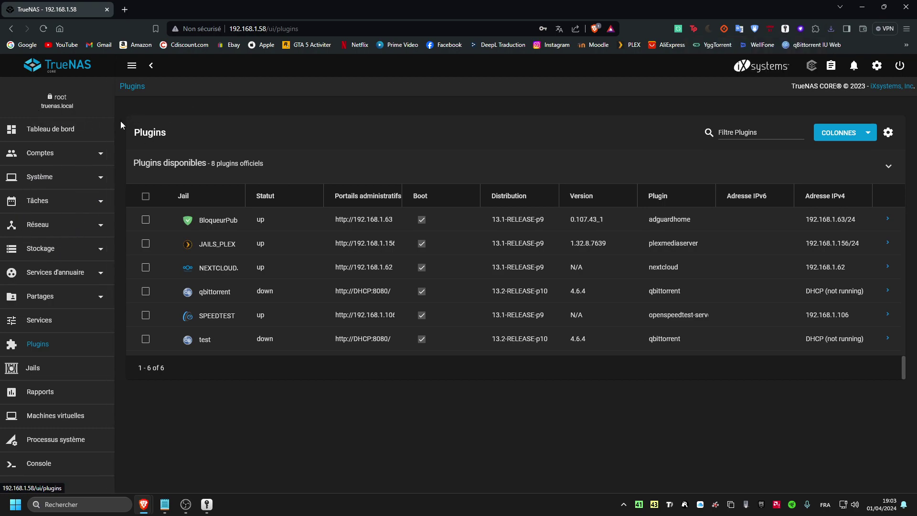
# - Filter the Users list under Accounts for 'root'
pyautogui.click(47, 156)
pyautogui.click(41, 201)
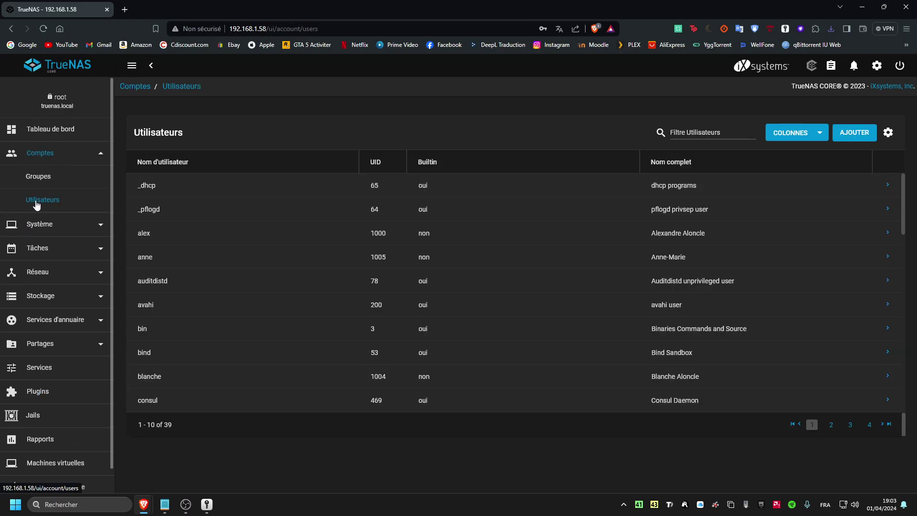
pyautogui.click(696, 132)
pyautogui.write('root')
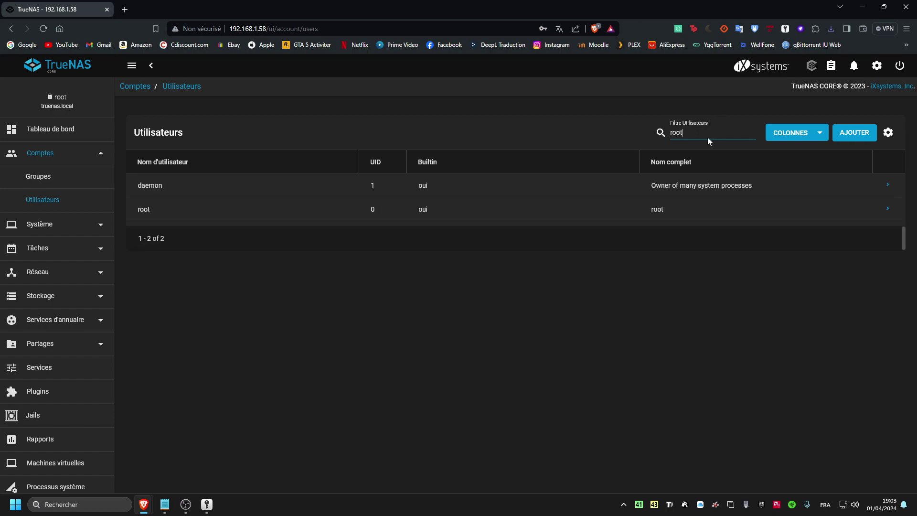
pyautogui.moveTo(138, 210); pyautogui.dragTo(156, 211)
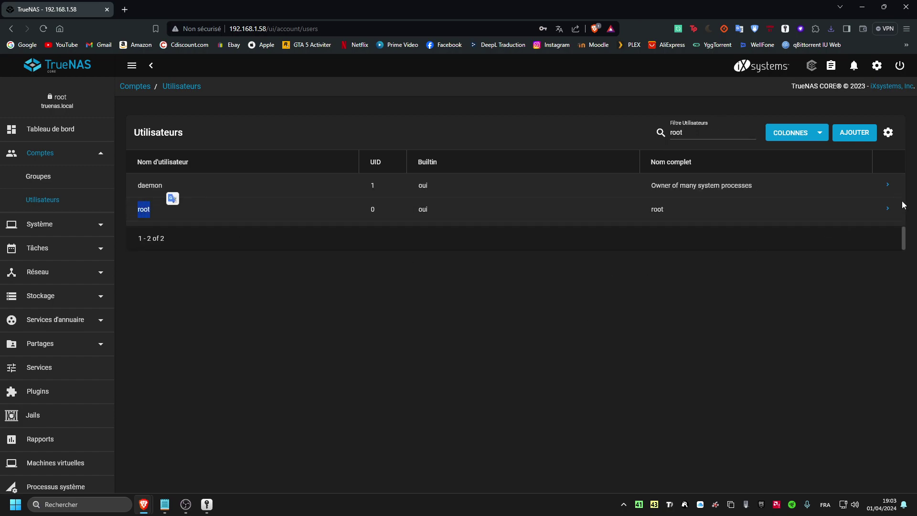
# - Open the root account's edit form and check its password and confirm-password fields
pyautogui.click(886, 209)
pyautogui.click(177, 348)
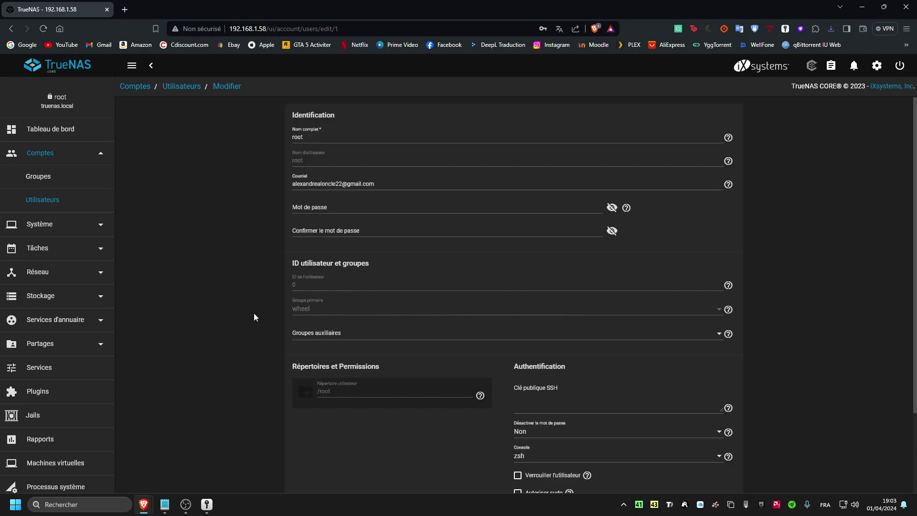
pyautogui.click(350, 210)
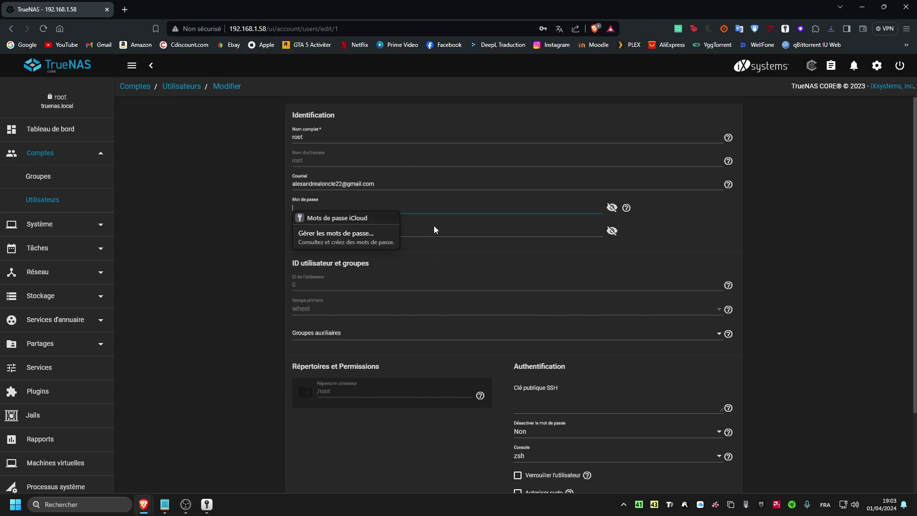
pyautogui.click(434, 229)
pyautogui.click(360, 213)
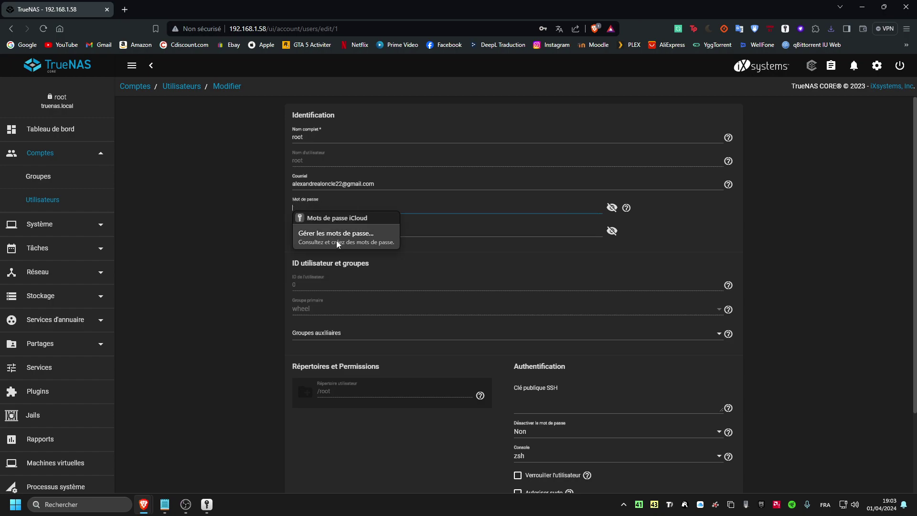
pyautogui.click(439, 234)
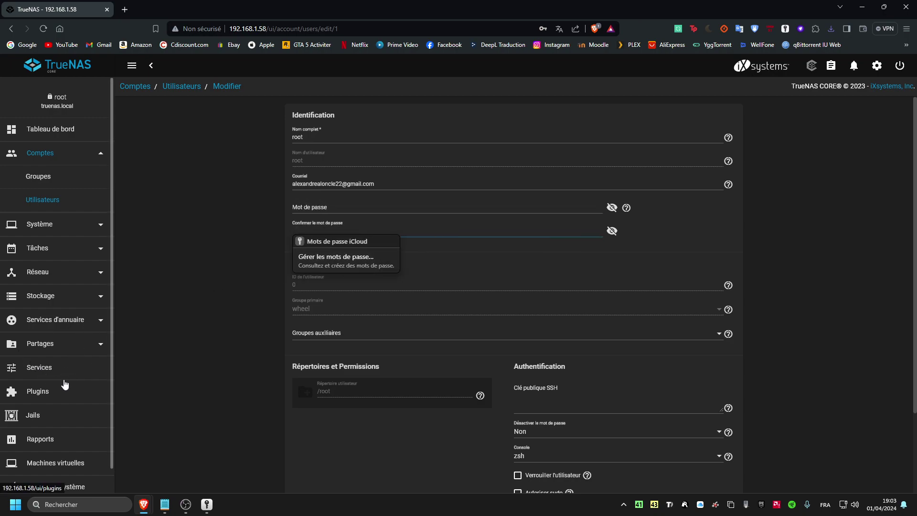
# - Open the SSH service settings, confirm port 22, and leave without saving
pyautogui.click(50, 371)
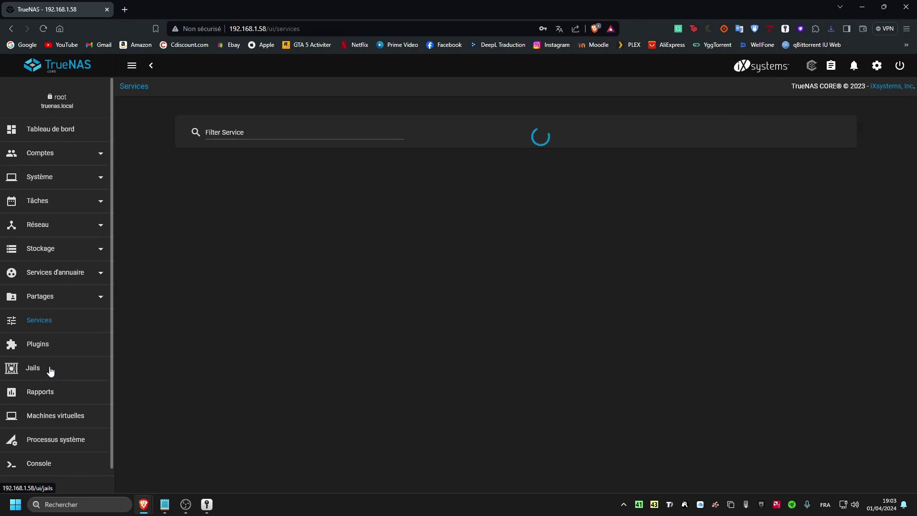
pyautogui.click(282, 132)
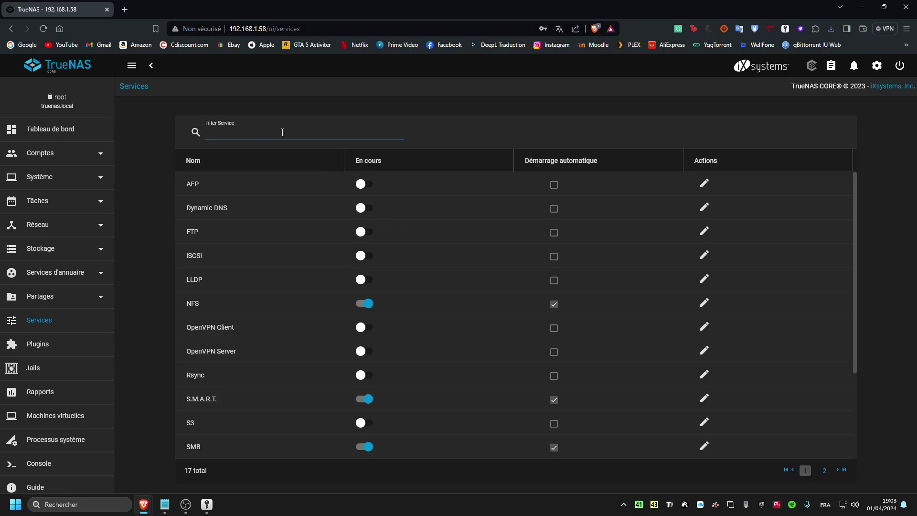
pyautogui.write('ssh')
pyautogui.hotkey('ctrl', 'a')
pyautogui.click(556, 237)
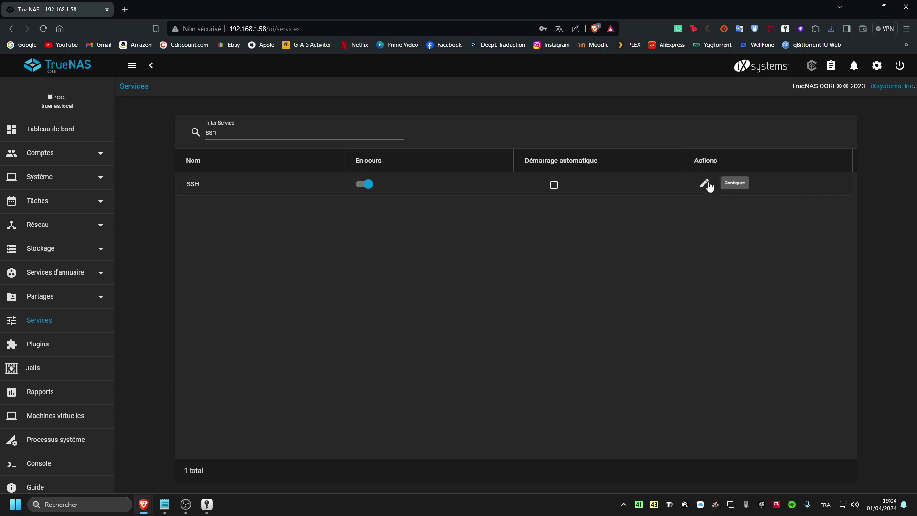
pyautogui.click(704, 183)
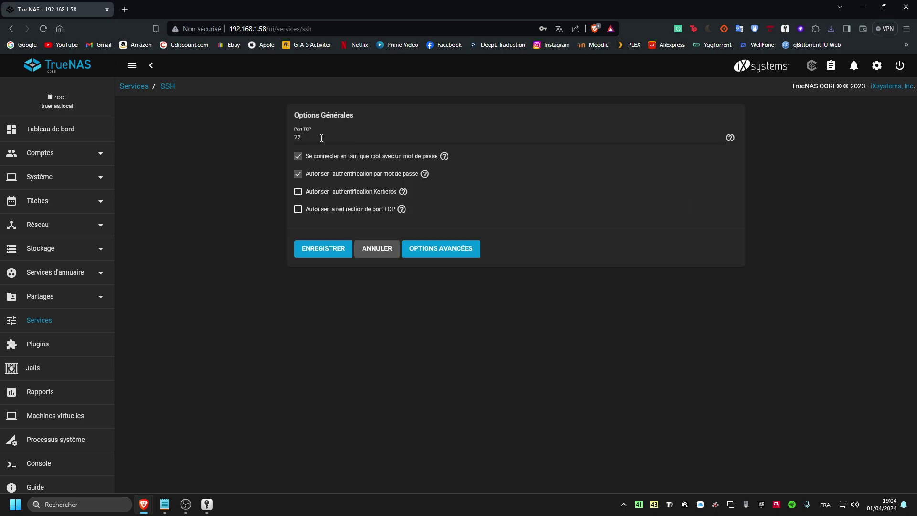
pyautogui.click(306, 137)
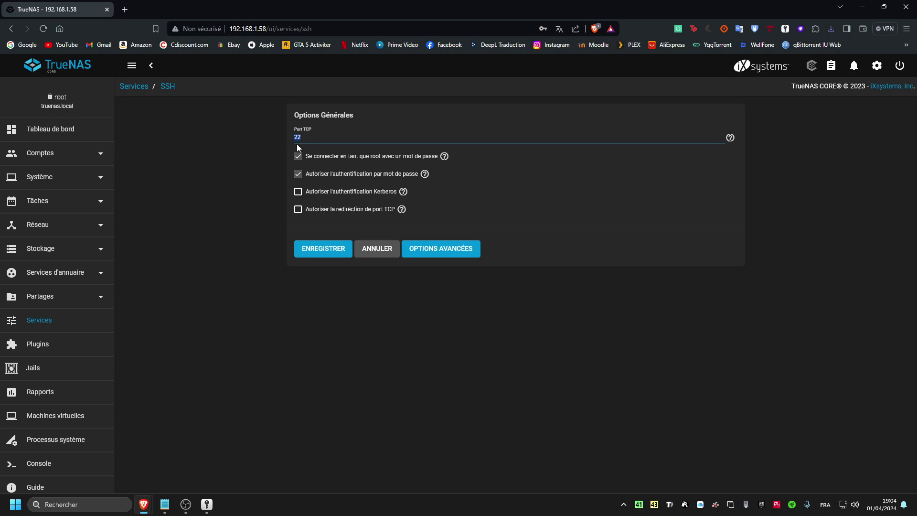
pyautogui.click(319, 135)
pyautogui.click(388, 247)
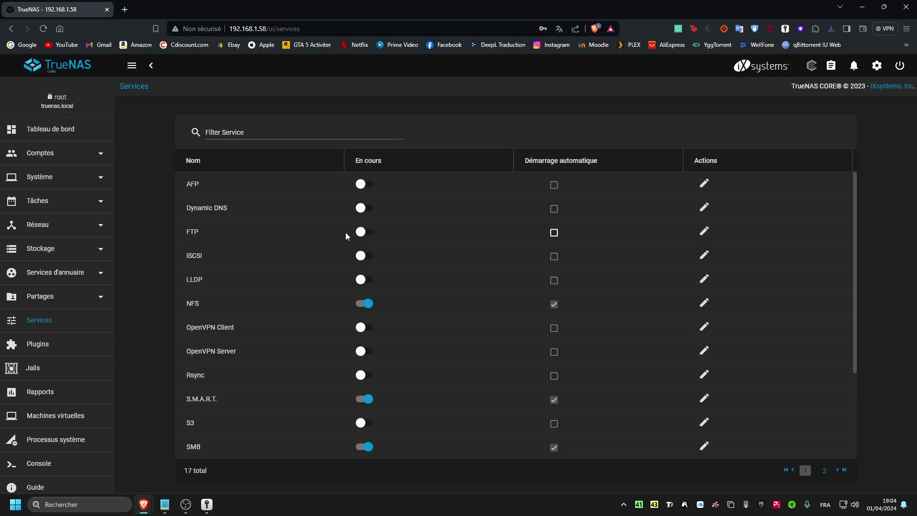
# - Filter services for 'ssh' to confirm it is running, then go to the Plugins page
pyautogui.click(240, 132)
pyautogui.write('ssh')
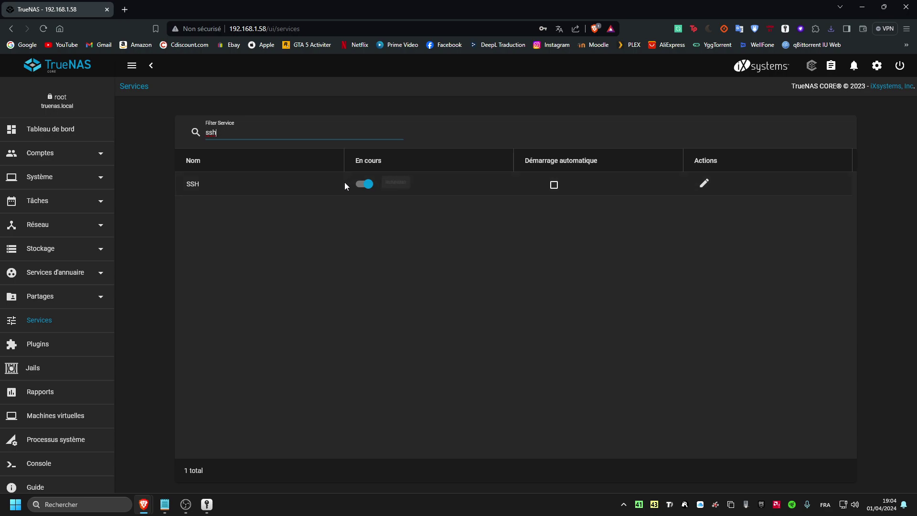
pyautogui.click(446, 220)
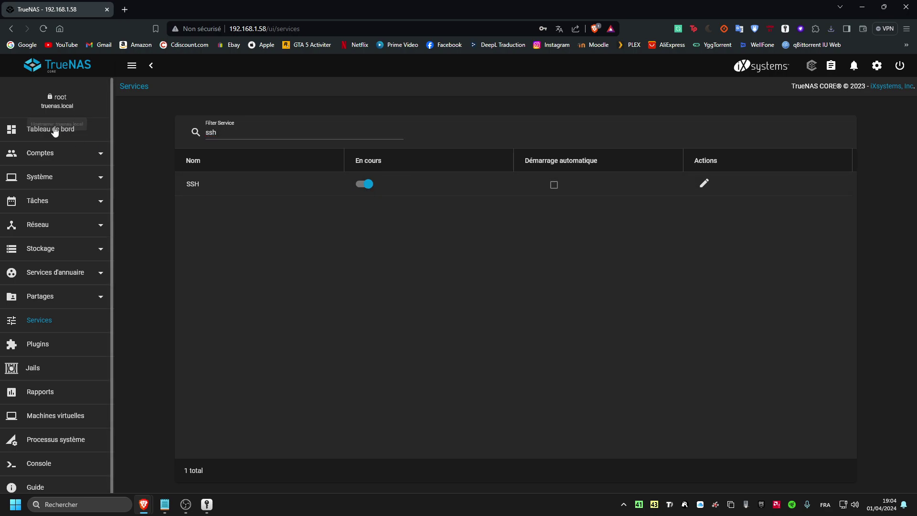
pyautogui.click(56, 129)
pyautogui.click(60, 352)
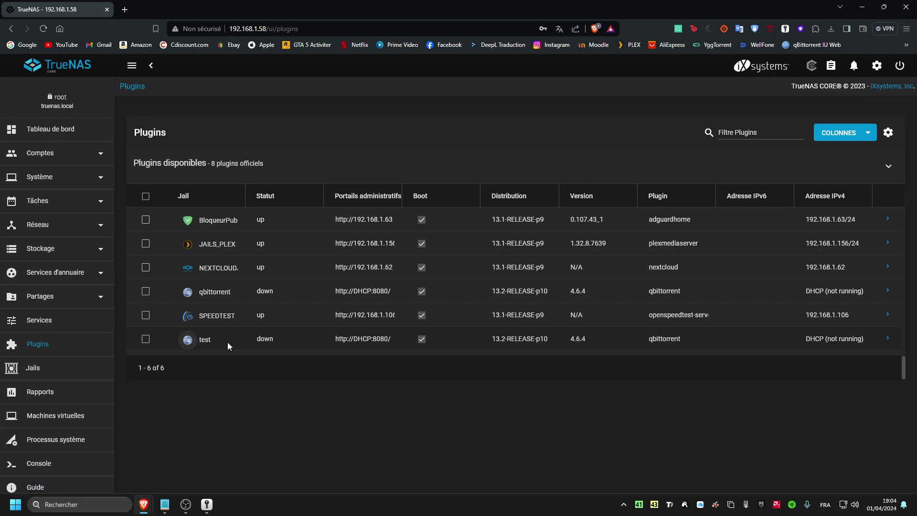
# - Check that the test jail's status shows as down
pyautogui.doubleClick(221, 339)
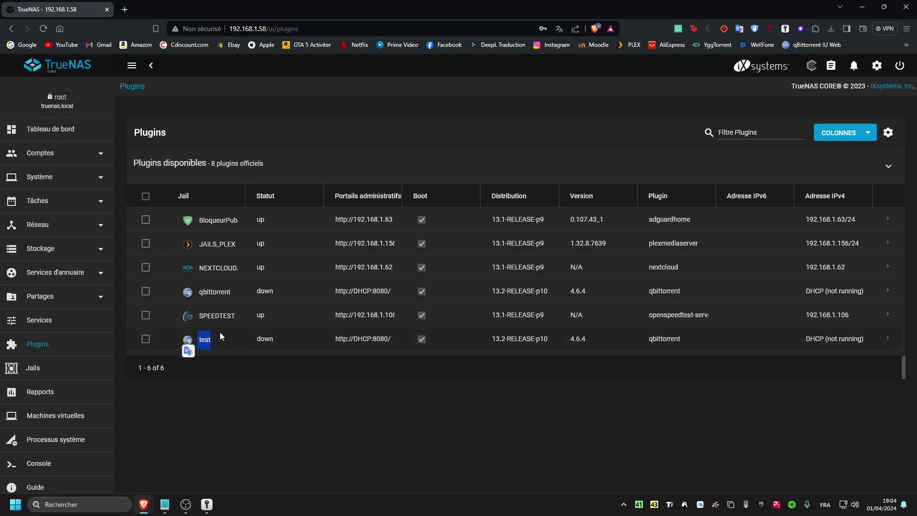
pyautogui.click(200, 352)
pyautogui.doubleClick(266, 338)
pyautogui.click(277, 386)
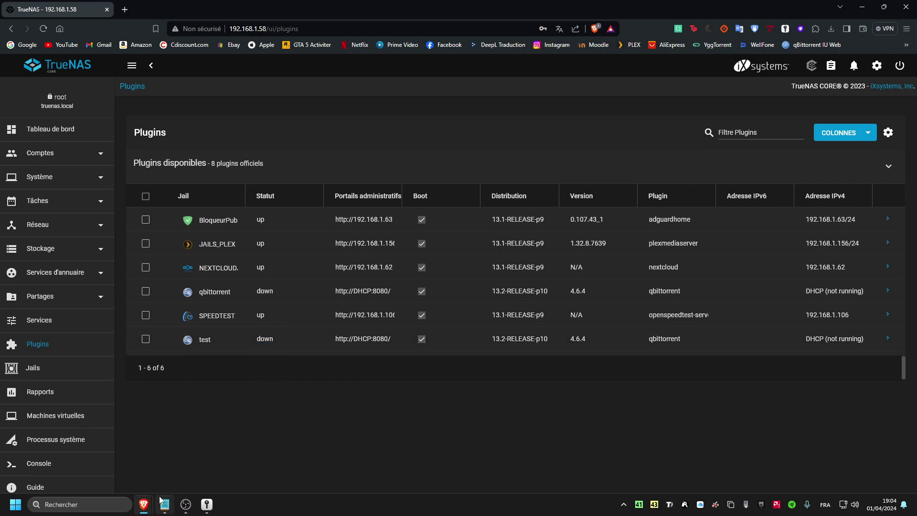
# - Launch PuTTY from Windows search and enter host 192.168.1.58
pyautogui.moveTo(165, 504)
pyautogui.click(106, 505)
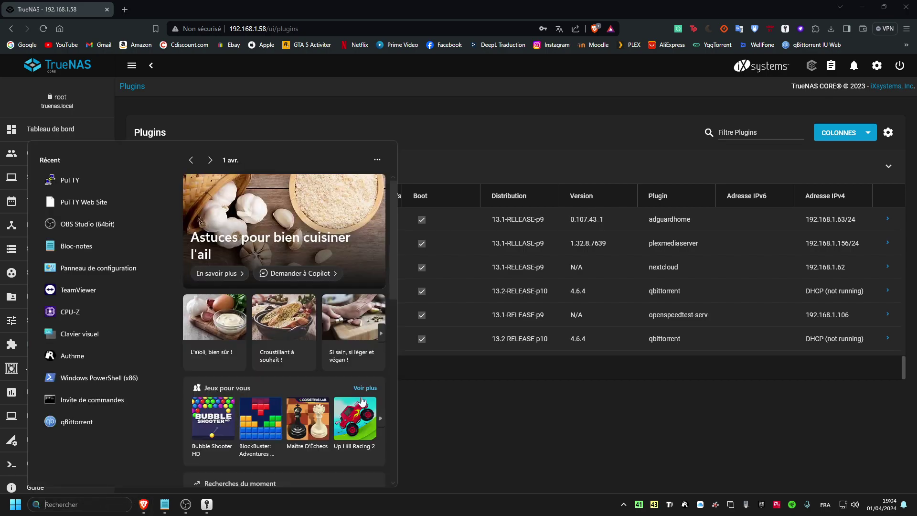
pyautogui.write('putty')
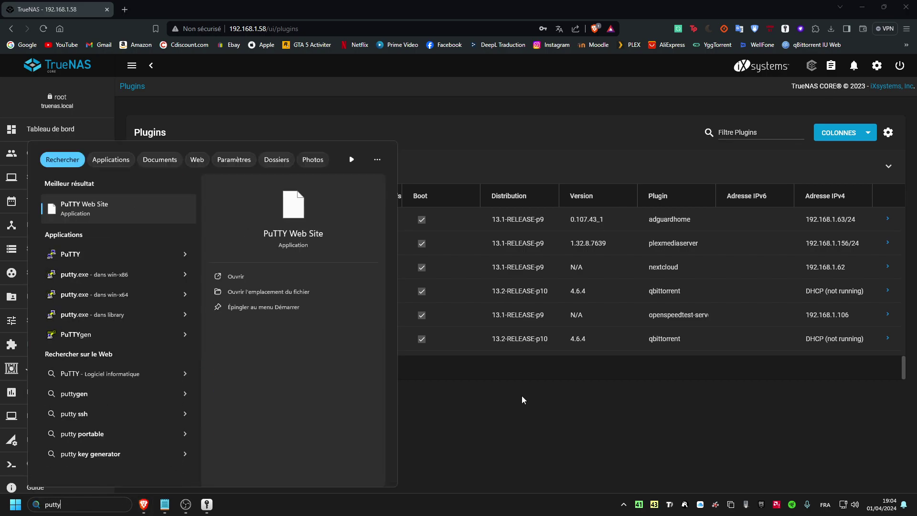
pyautogui.press('Down')
pyautogui.press('Return')
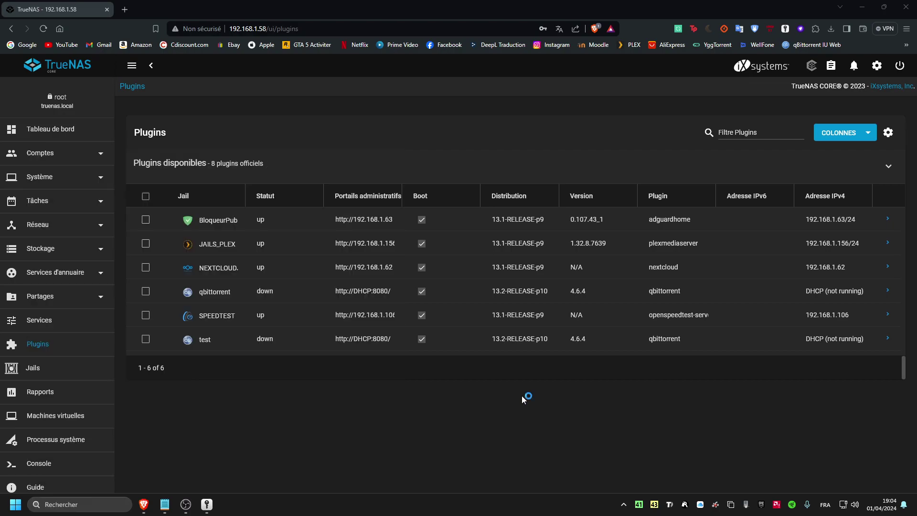
pyautogui.write('192.168.1.58')
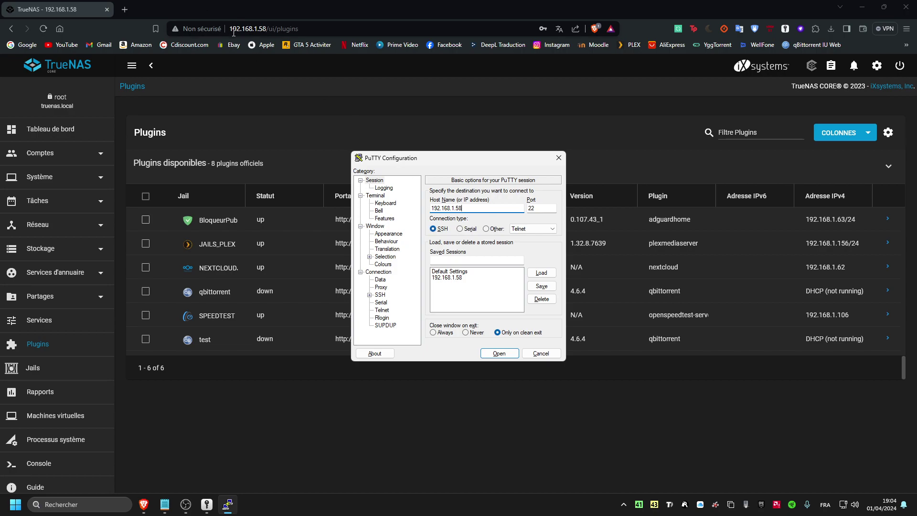
# - Connect over SSH to 192.168.1.58 and log in as root with the account password
pyautogui.click(234, 30)
pyautogui.click(227, 504)
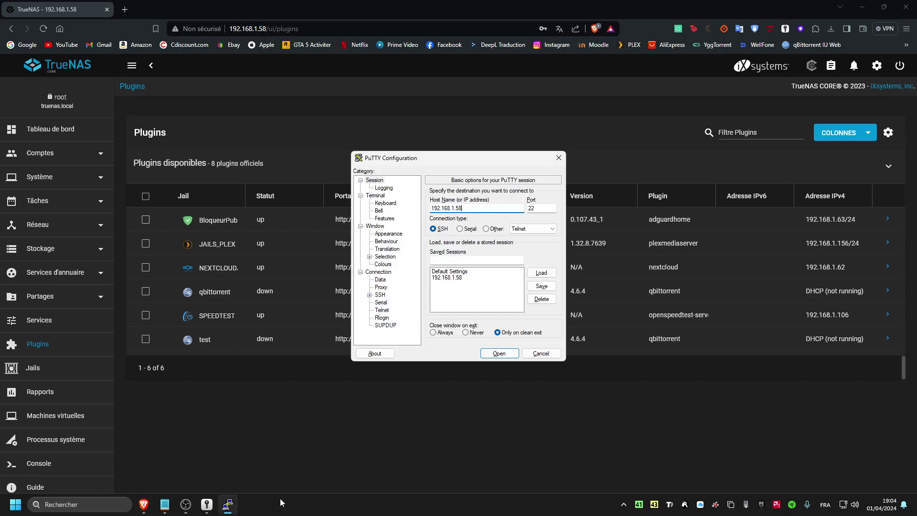
pyautogui.click(499, 353)
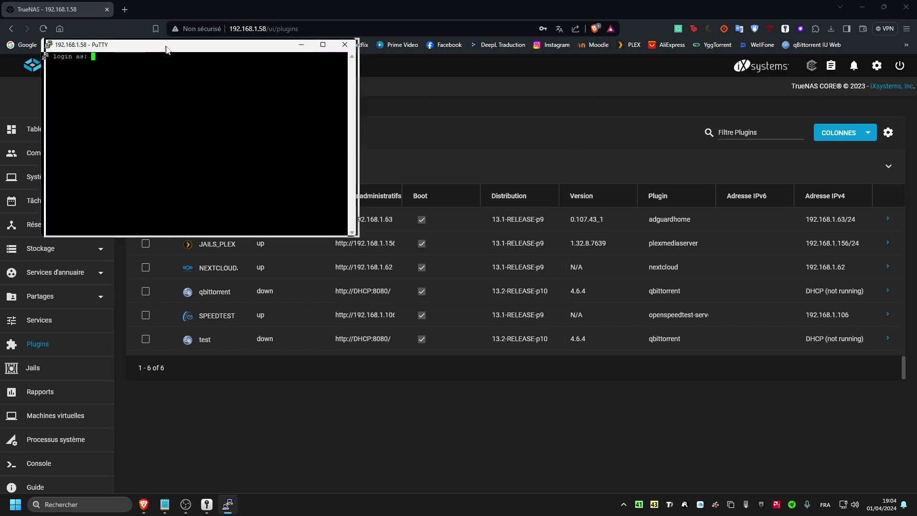
pyautogui.write('root')
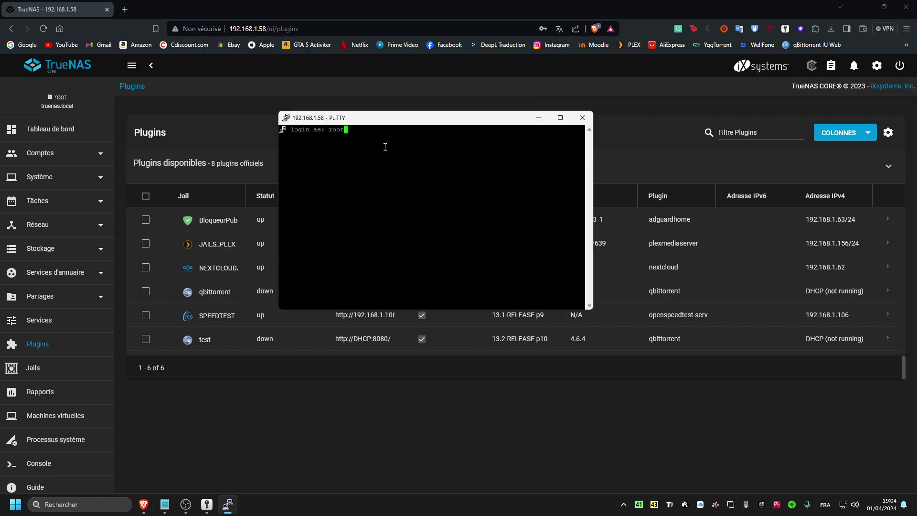
pyautogui.press('Return')
pyautogui.hotkey('alt', 'Tab')
pyautogui.click(421, 142)
pyautogui.press('Return')
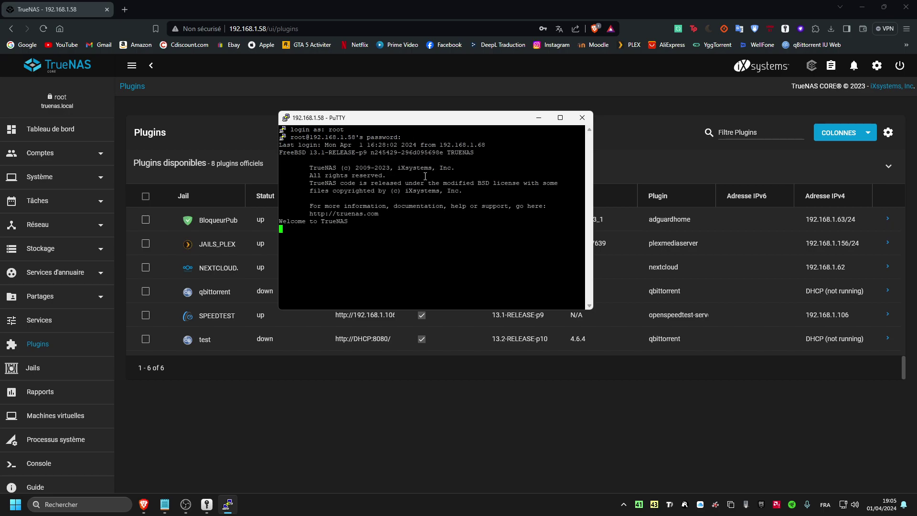
# - Reposition the PuTTY terminal window and make it wider and taller
pyautogui.moveTo(379, 114); pyautogui.dragTo(427, 168)
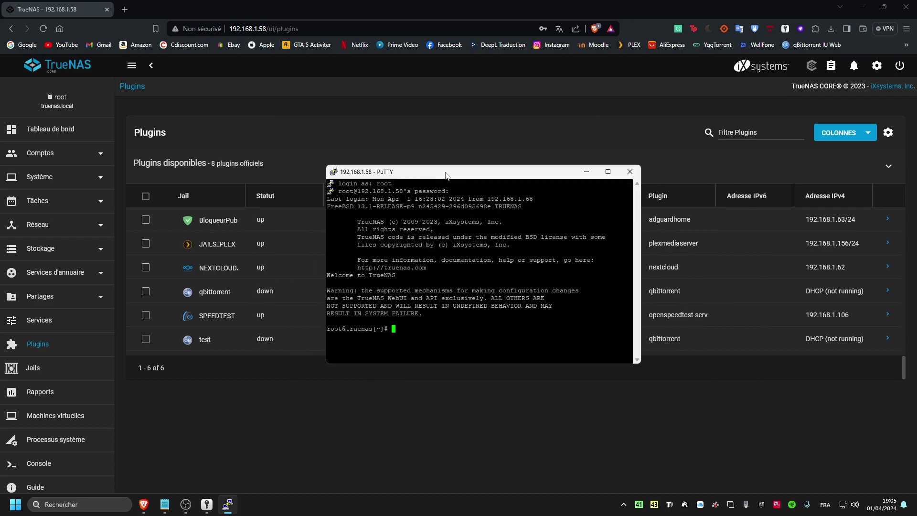
pyautogui.moveTo(432, 173); pyautogui.dragTo(366, 142)
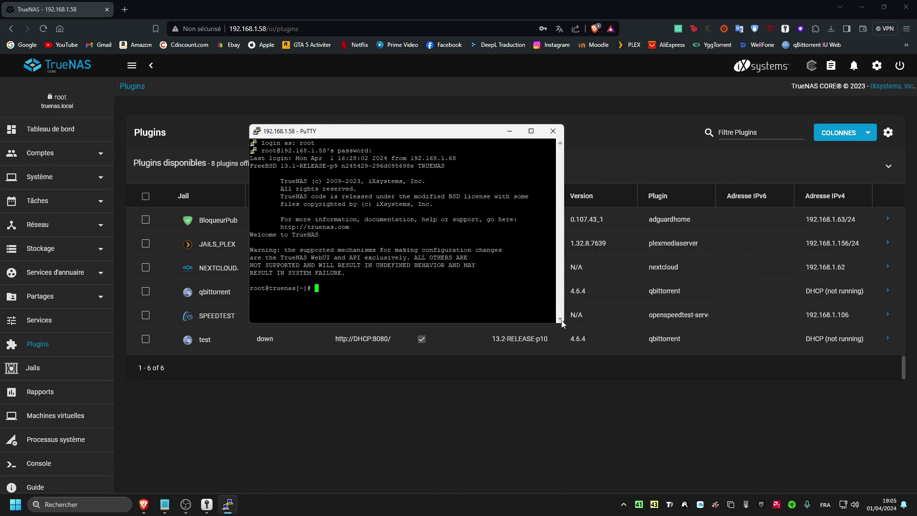
pyautogui.moveTo(564, 323); pyautogui.dragTo(763, 323)
pyautogui.moveTo(540, 323); pyautogui.dragTo(540, 407)
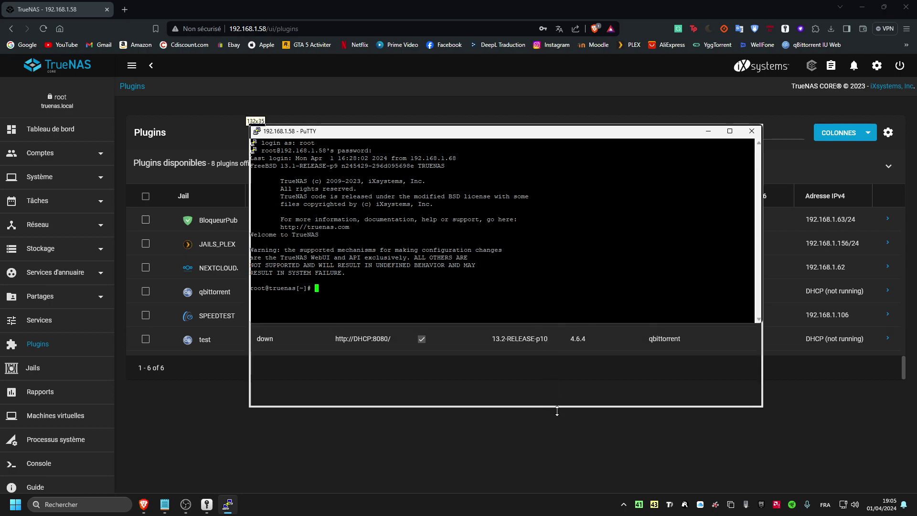
pyautogui.moveTo(467, 139); pyautogui.dragTo(412, 115)
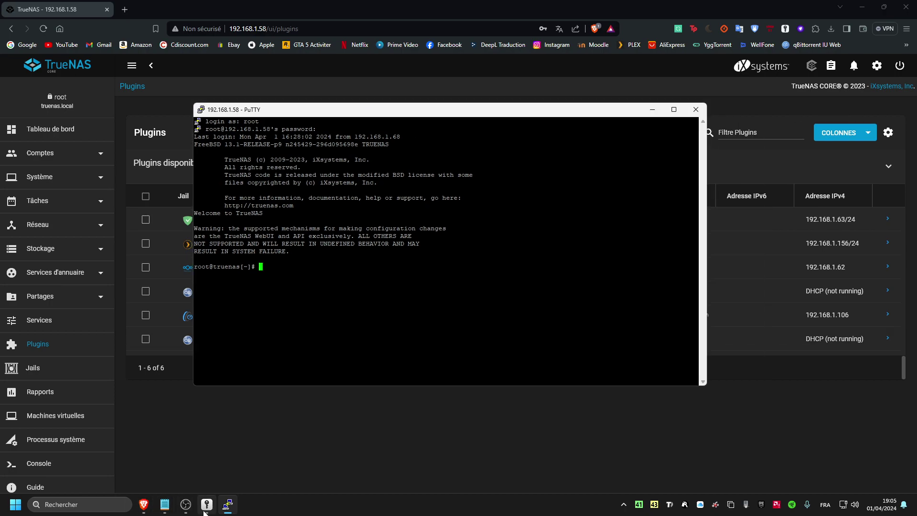
# - Review the saved nano command for the jail's qBittorrent.conf in maximized Notepad, then minimize it
pyautogui.click(164, 504)
pyautogui.moveTo(803, 21); pyautogui.dragTo(554, 148)
pyautogui.doubleClick(554, 148)
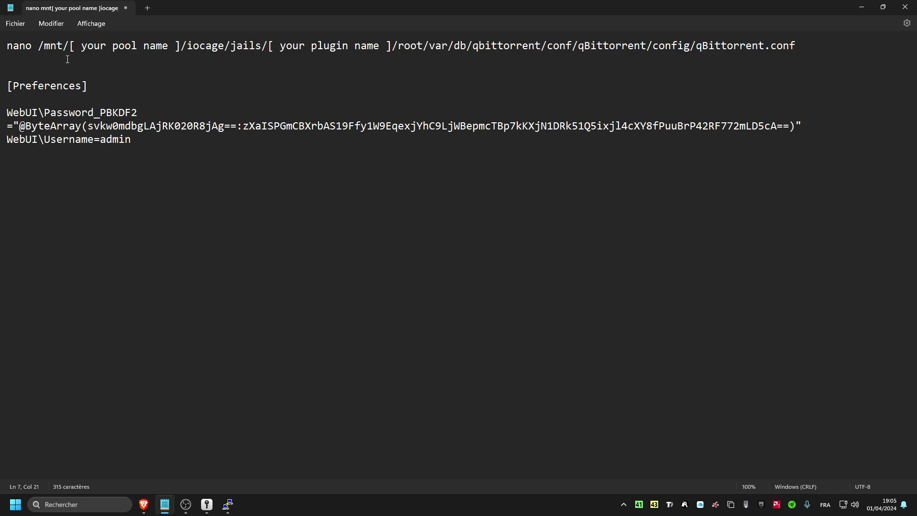
pyautogui.tripleClick(0, 50)
pyautogui.click(211, 70)
pyautogui.click(391, 45)
pyautogui.click(860, 8)
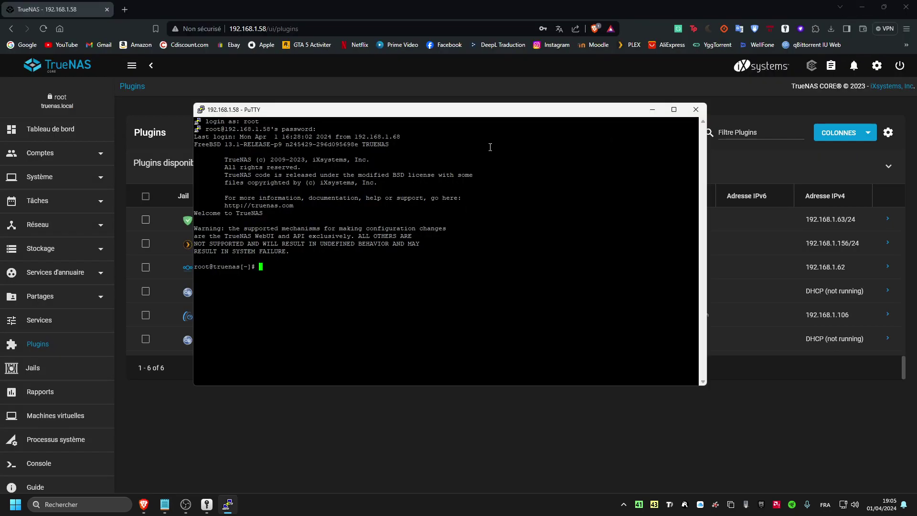
# - Open Storage Volumes and expand NAS_ALEX's iocage and jails datasets
pyautogui.click(60, 255)
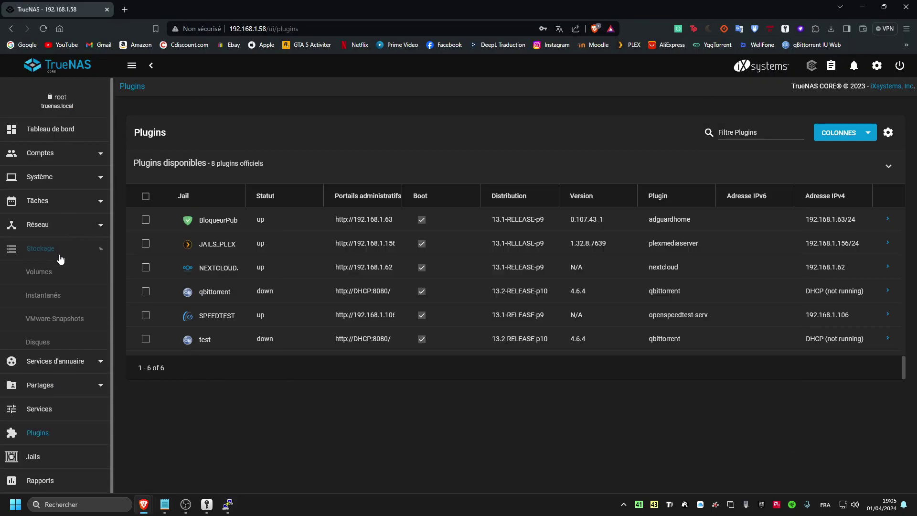
pyautogui.click(46, 272)
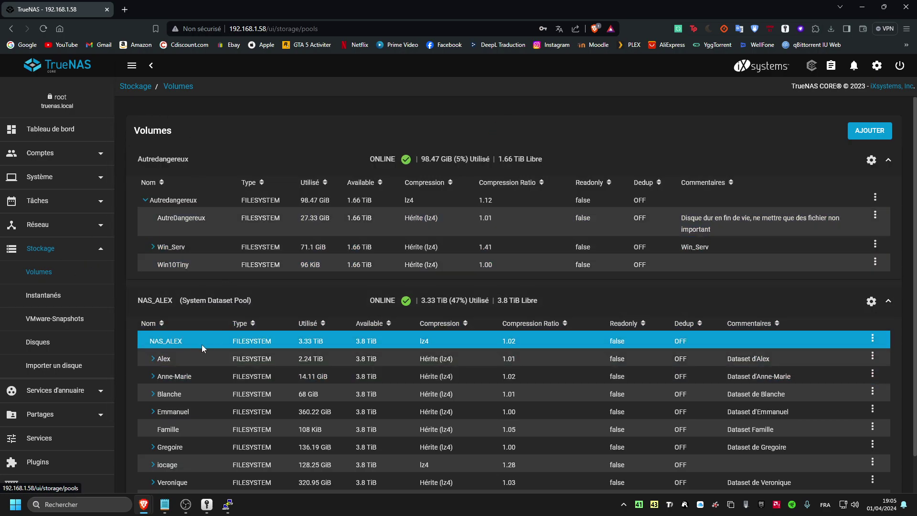
pyautogui.scroll(-1, 196, 333)
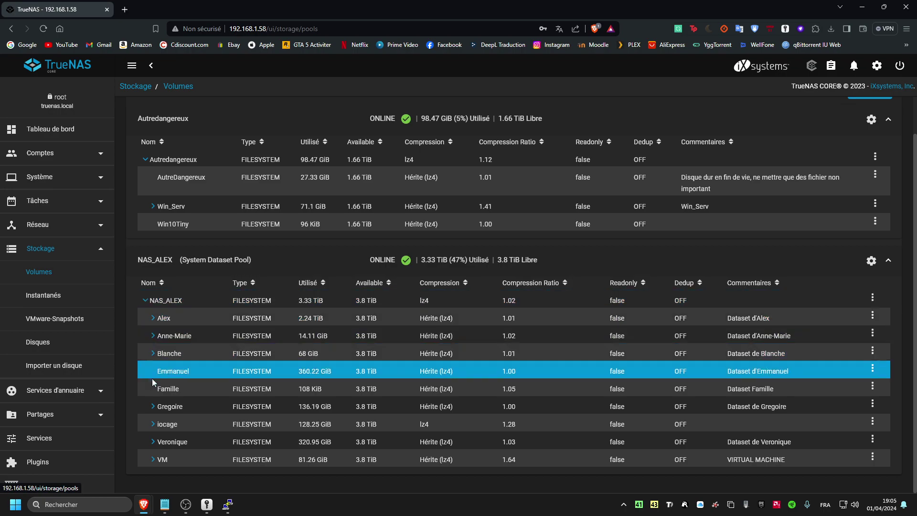
pyautogui.click(153, 424)
pyautogui.scroll(-2, 157, 415)
pyautogui.click(161, 384)
pyautogui.scroll(-2, 163, 382)
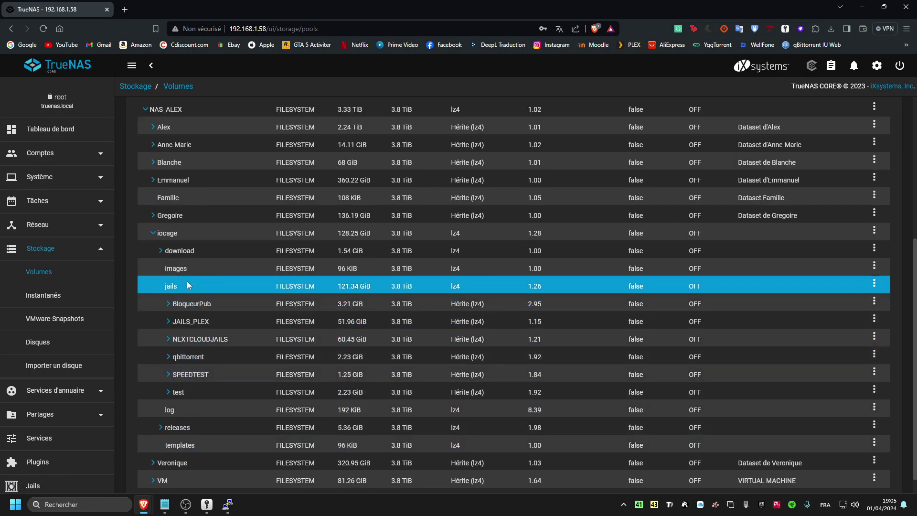
pyautogui.scroll(3, 176, 227)
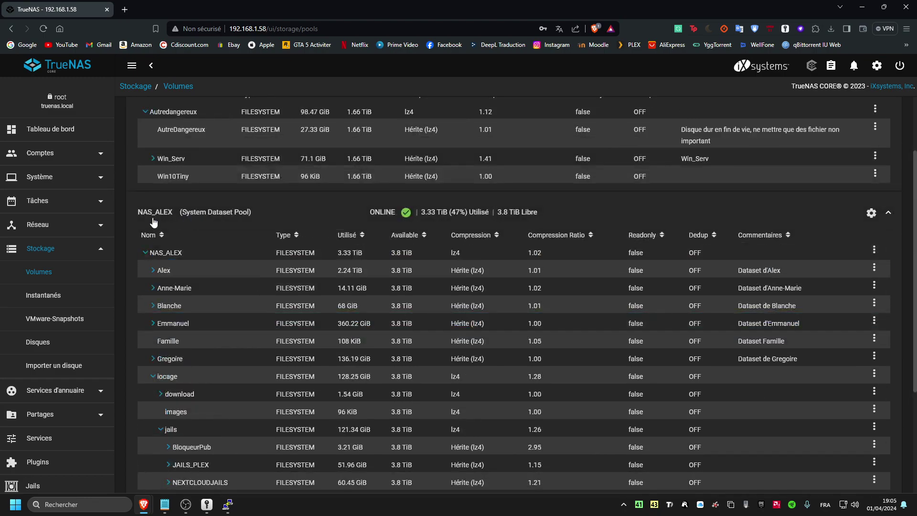
# - Copy the pool name NAS_ALEX from the pool header
pyautogui.moveTo(134, 212); pyautogui.dragTo(173, 212)
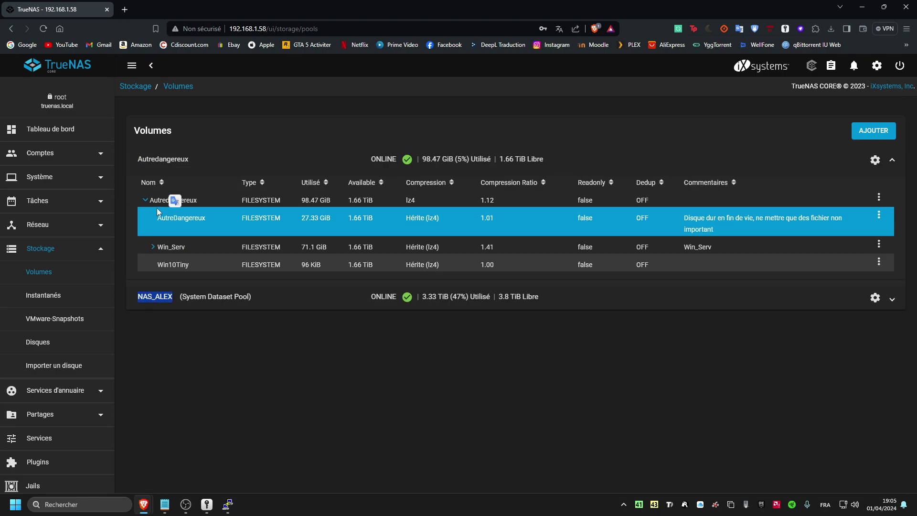
pyautogui.click(892, 299)
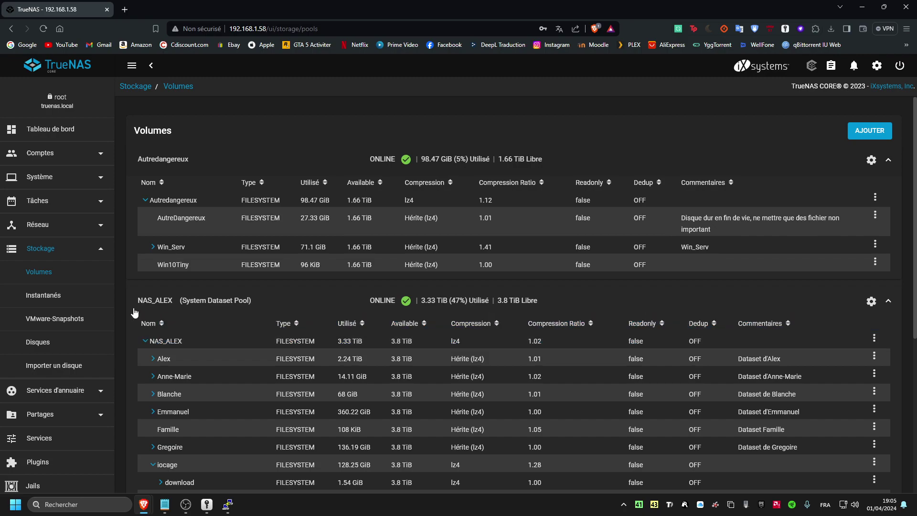
pyautogui.moveTo(137, 300); pyautogui.dragTo(173, 300)
pyautogui.rightClick(154, 298)
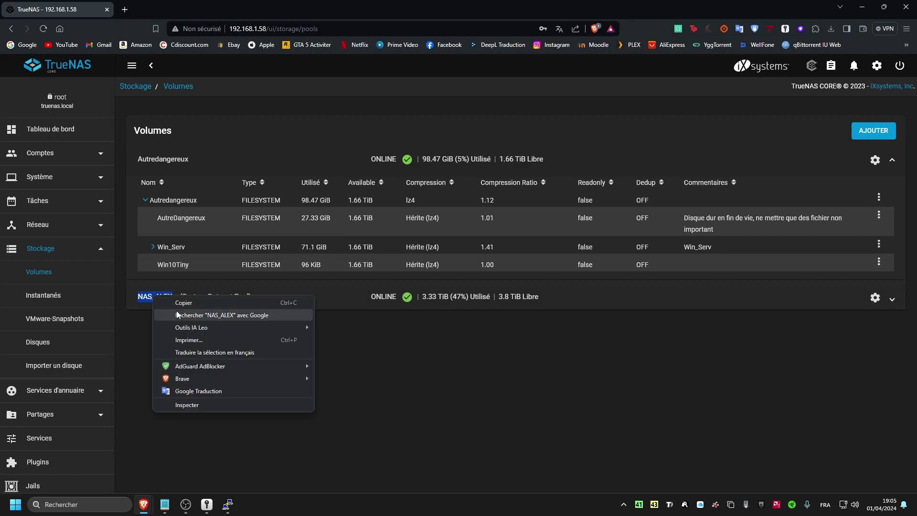
pyautogui.click(191, 303)
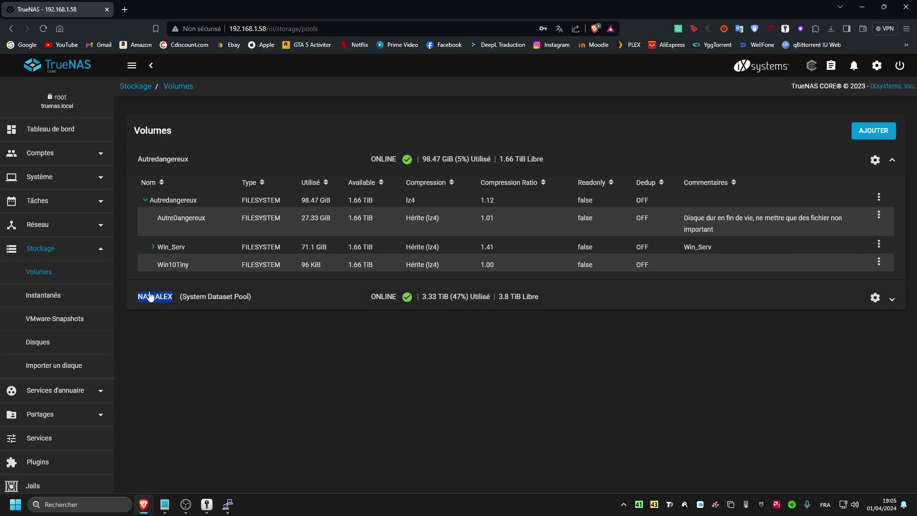
# - In the Notepad nano command, paste NAS_ALEX over the pool placeholder and replace the plugin placeholder with test
pyautogui.click(230, 507)
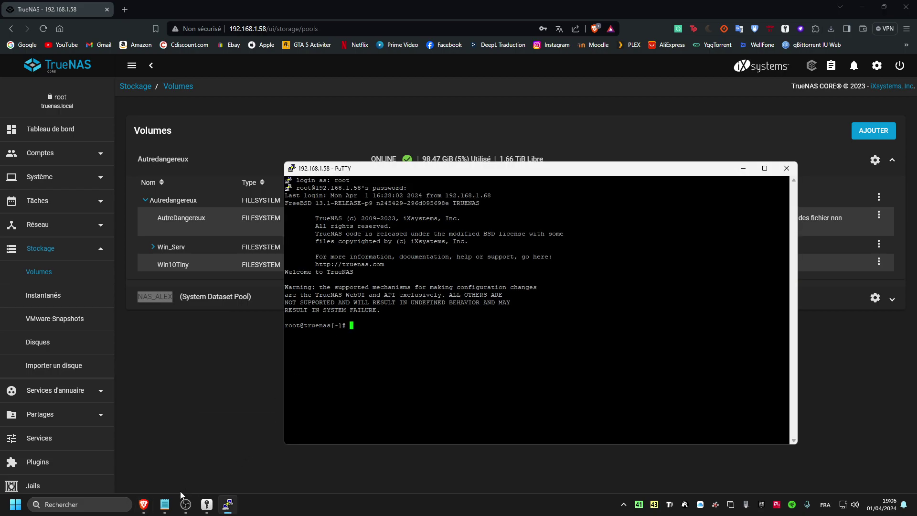
pyautogui.click(165, 504)
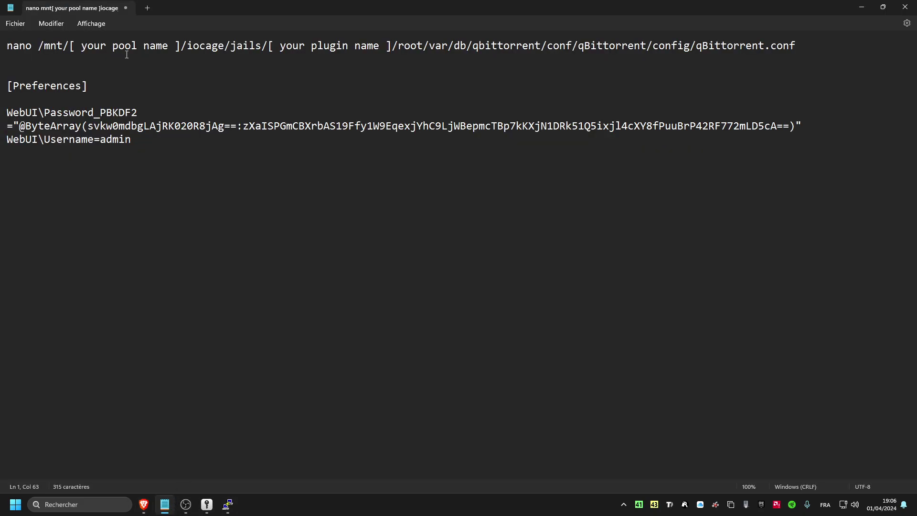
pyautogui.moveTo(179, 46); pyautogui.dragTo(68, 47)
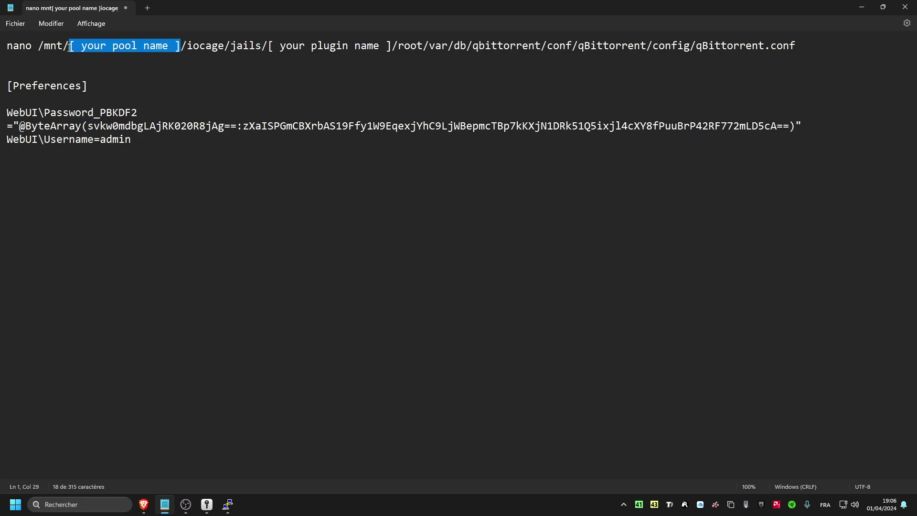
pyautogui.hotkey('ctrl', 'v')
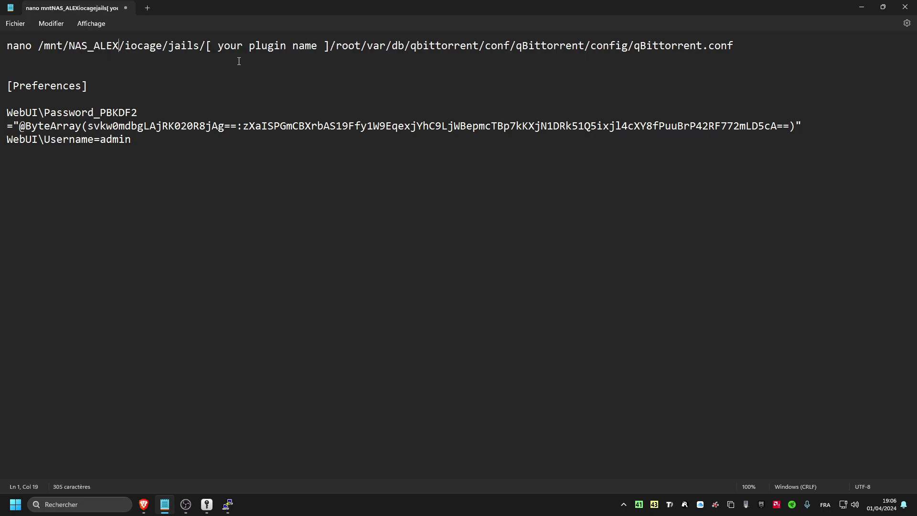
pyautogui.click(331, 47)
pyautogui.press('BackSpace')
pyautogui.press('BackSpace')
pyautogui.press('BackSpace')
pyautogui.press('BackSpace')
pyautogui.press('BackSpace')
pyautogui.press('BackSpace')
pyautogui.press('BackSpace')
pyautogui.press('BackSpace')
pyautogui.press('BackSpace')
pyautogui.press('BackSpace')
pyautogui.press('BackSpace')
pyautogui.press('BackSpace')
pyautogui.press('BackSpace')
pyautogui.press('BackSpace')
pyautogui.press('BackSpace')
pyautogui.press('BackSpace')
pyautogui.press('BackSpace')
pyautogui.press('BackSpace')
pyautogui.press('BackSpace')
pyautogui.press('BackSpace')
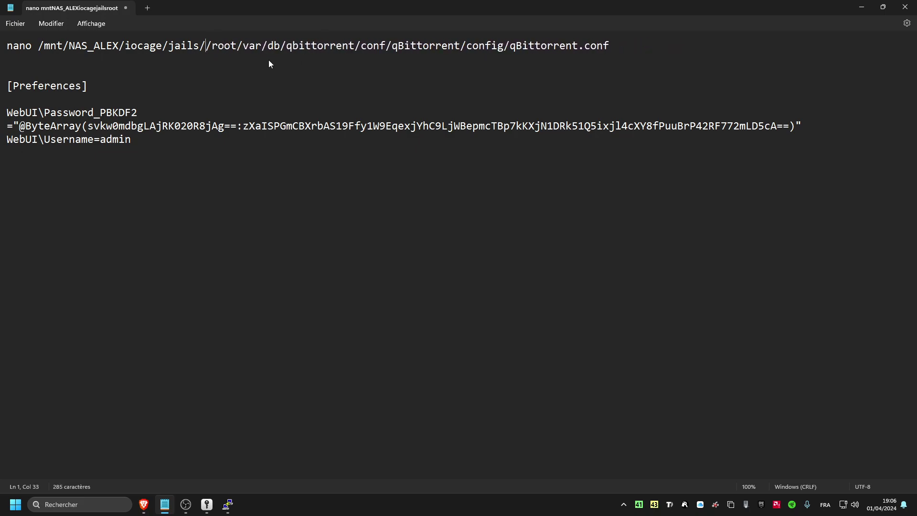
pyautogui.write('test')
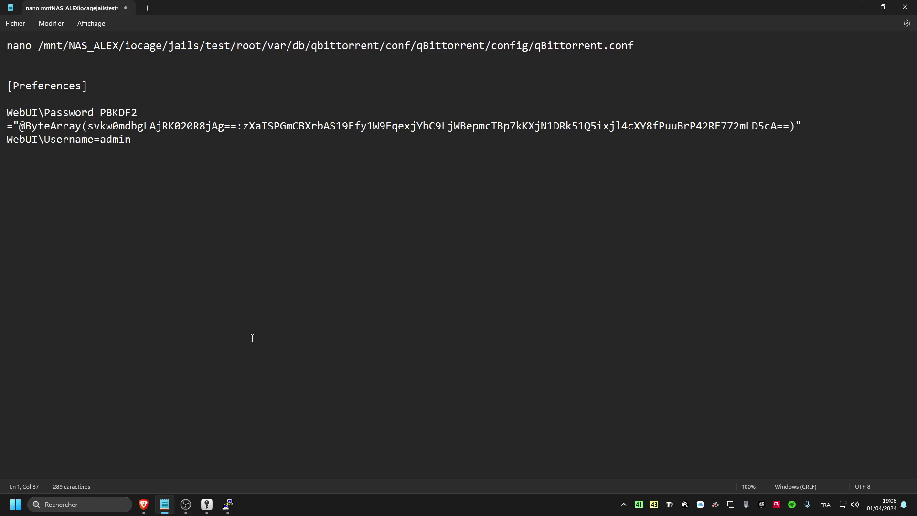
# - Return to the TrueNAS CORE Volumes page in Brave
pyautogui.moveTo(188, 512)
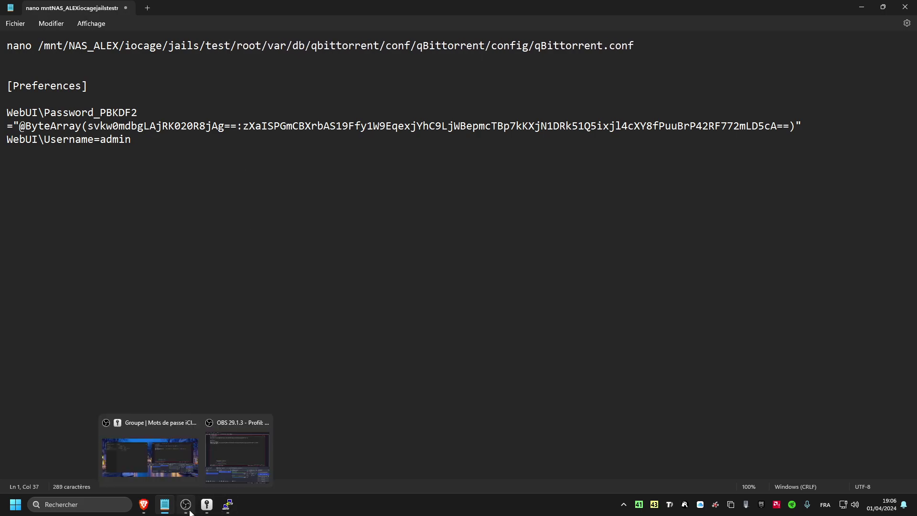
pyautogui.moveTo(143, 505)
pyautogui.click(172, 444)
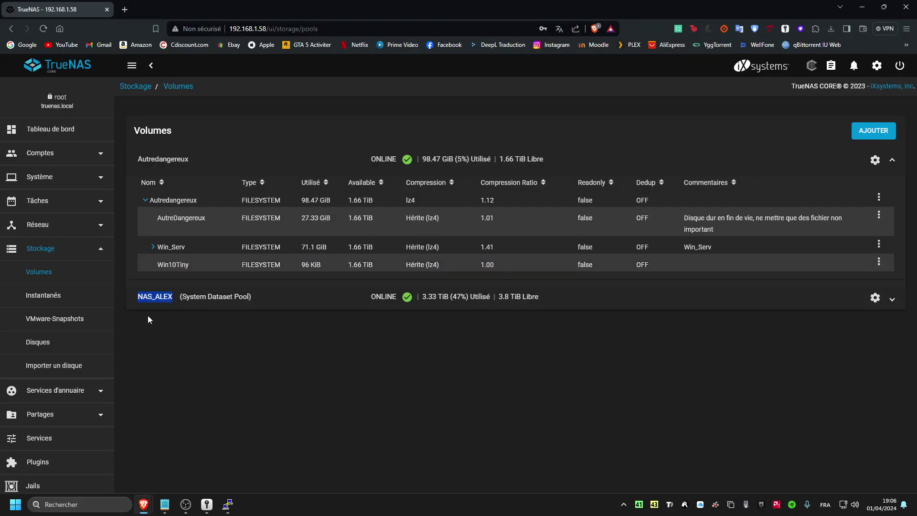
# - Expand the NAS_ALEX pool, confirm the jail named test on the Plugins page, then return to Notepad
pyautogui.click(266, 300)
pyautogui.scroll(-1, 242, 399)
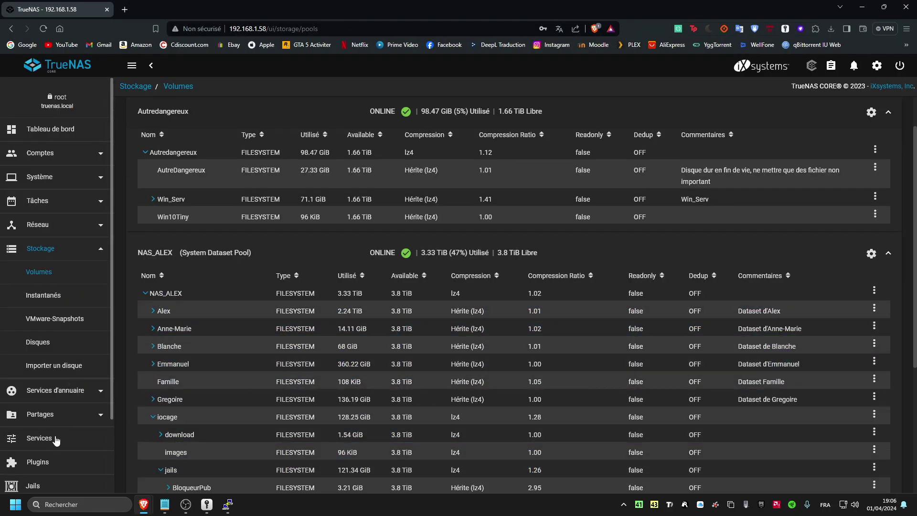
pyautogui.scroll(-1, 48, 458)
pyautogui.click(42, 420)
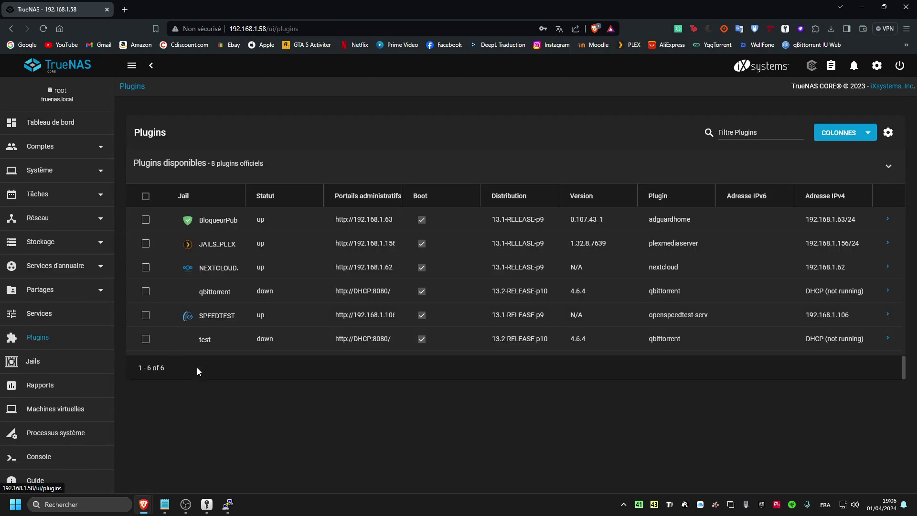
pyautogui.doubleClick(210, 340)
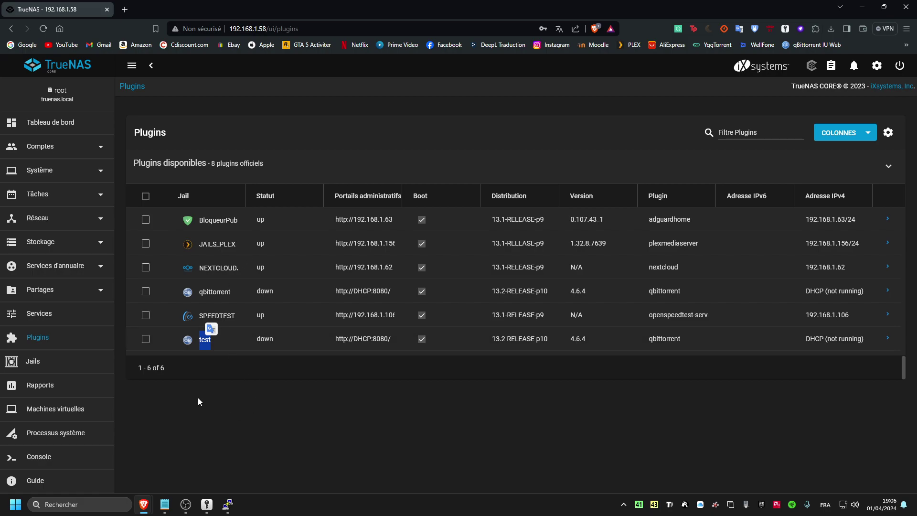
pyautogui.click(227, 503)
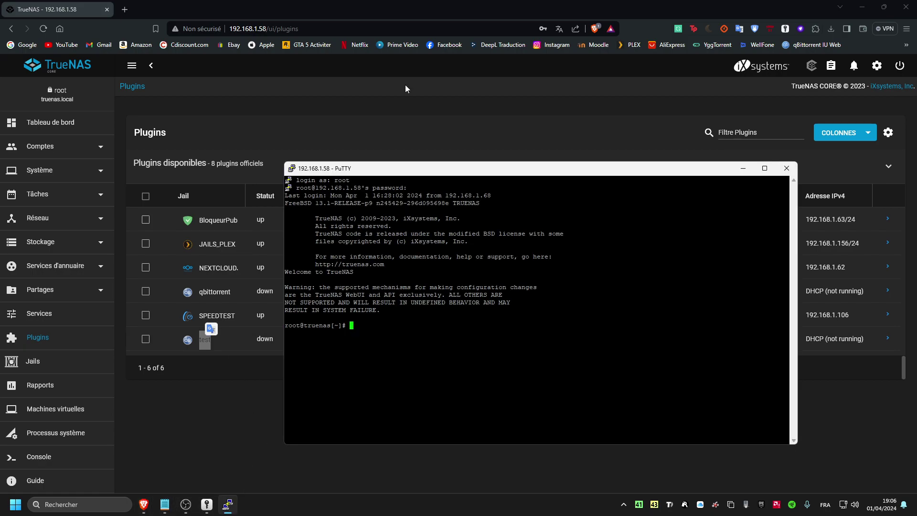
pyautogui.click(164, 503)
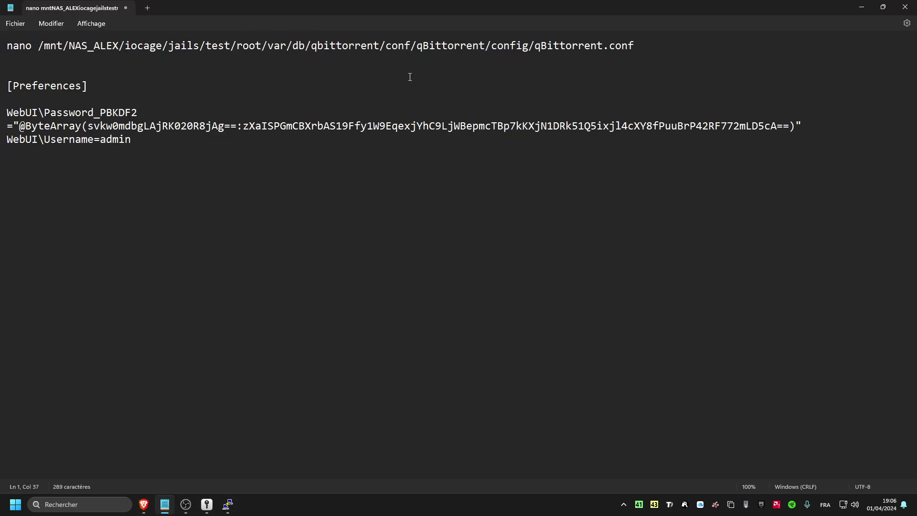
# - Copy the nano command from Notepad and paste it at the PuTTY prompt
pyautogui.moveTo(633, 50); pyautogui.dragTo(4, 43)
pyautogui.rightClick(274, 46)
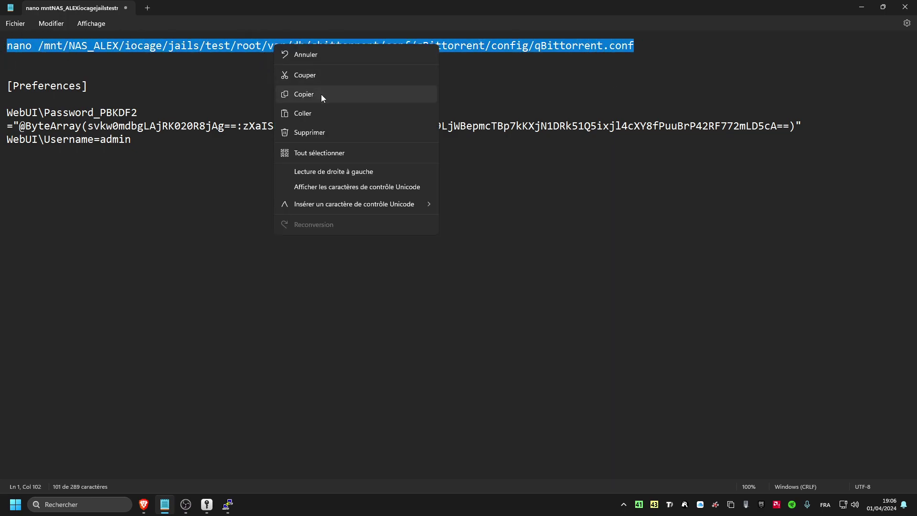
pyautogui.click(326, 97)
pyautogui.click(861, 8)
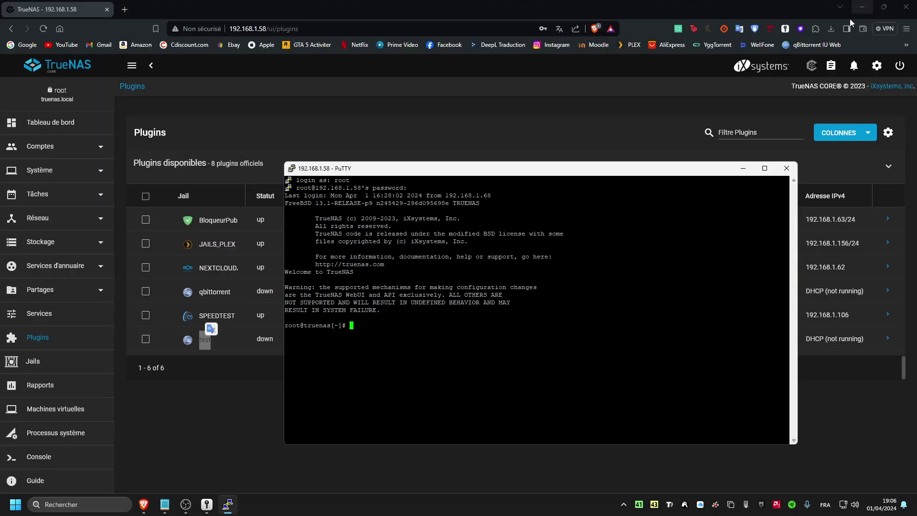
pyautogui.rightClick(415, 316)
pyautogui.press('Return')
pyautogui.moveTo(478, 168); pyautogui.dragTo(418, 151)
pyautogui.press('Return')
# - Copy the nano command line from Notepad again
pyautogui.click(164, 504)
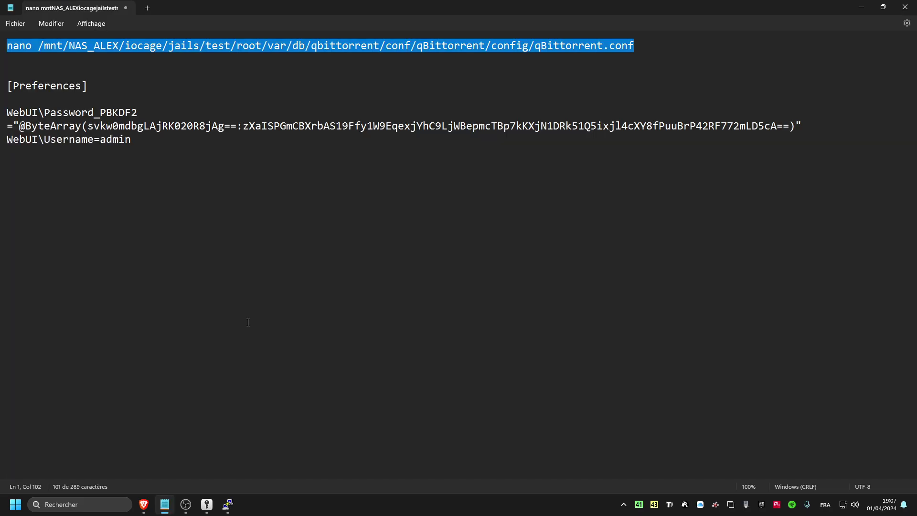
pyautogui.rightClick(288, 45)
pyautogui.click(322, 98)
pyautogui.click(645, 51)
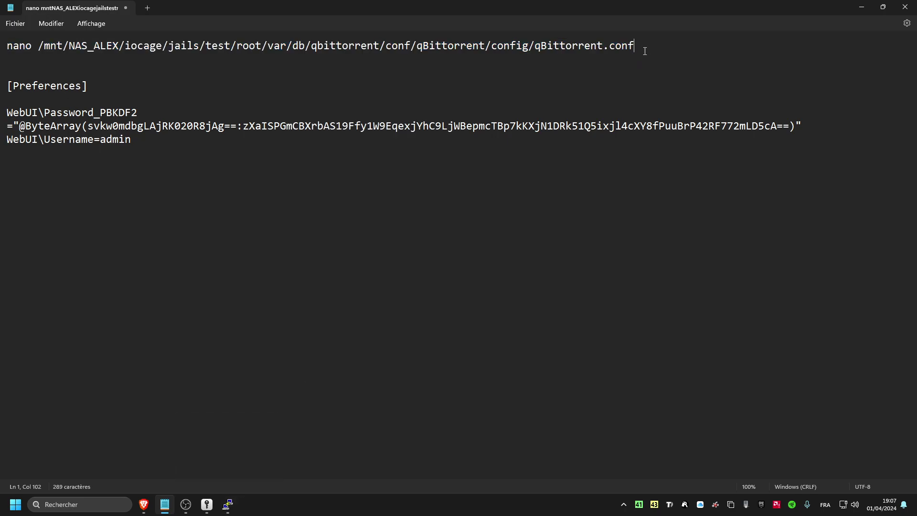
# - Run the nano command in PuTTY to open qBittorrent.conf and add a new line below the Network section
pyautogui.click(228, 504)
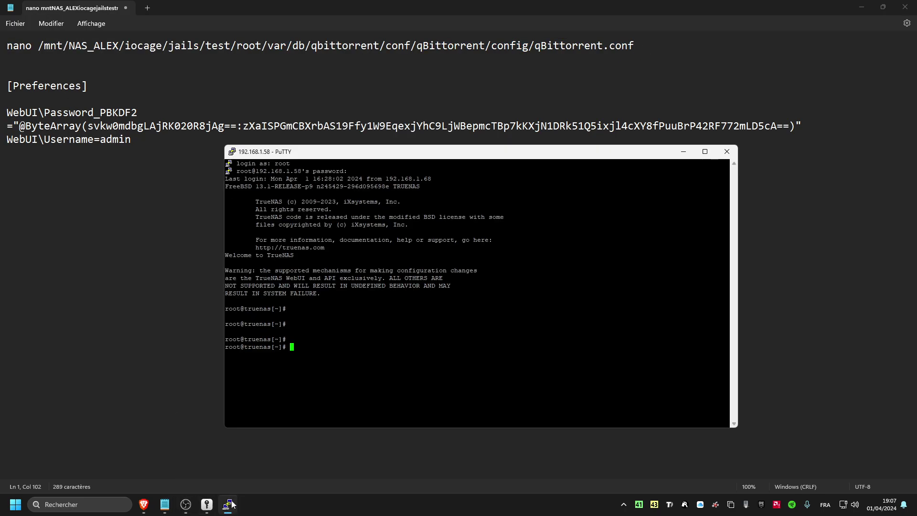
pyautogui.rightClick(321, 349)
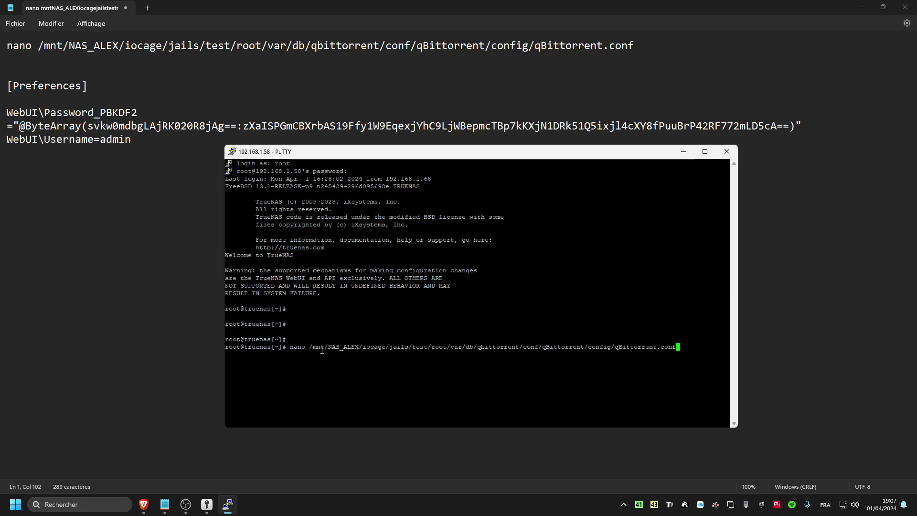
pyautogui.moveTo(284, 346); pyautogui.dragTo(687, 354)
pyautogui.click(607, 352)
pyautogui.press('Return')
pyautogui.moveTo(301, 153); pyautogui.dragTo(334, 138)
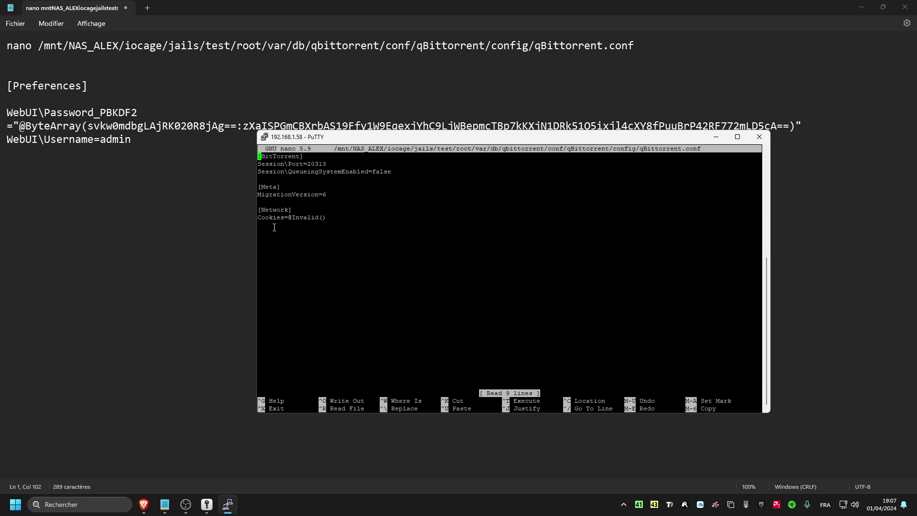
pyautogui.press('Down')
pyautogui.press('Down')
pyautogui.press('Down')
pyautogui.press('Down')
pyautogui.press('Down')
pyautogui.press('Down')
pyautogui.press('Down')
pyautogui.press('Down')
pyautogui.press('Down')
pyautogui.press('Return')
# - In Notepad, remove the blank line under [Preferences] so the WebUI login lines follow directly
pyautogui.click(84, 84)
pyautogui.click(84, 98)
pyautogui.press('BackSpace')
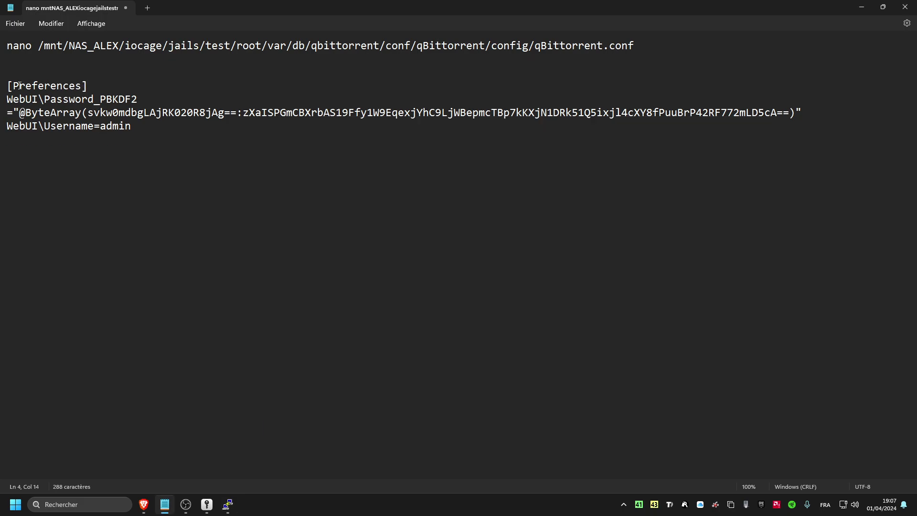
# - Copy the [Preferences] block with admin login lines from Notepad and paste it into qBittorrent.conf in nano
pyautogui.moveTo(145, 131); pyautogui.dragTo(3, 86)
pyautogui.rightClick(27, 86)
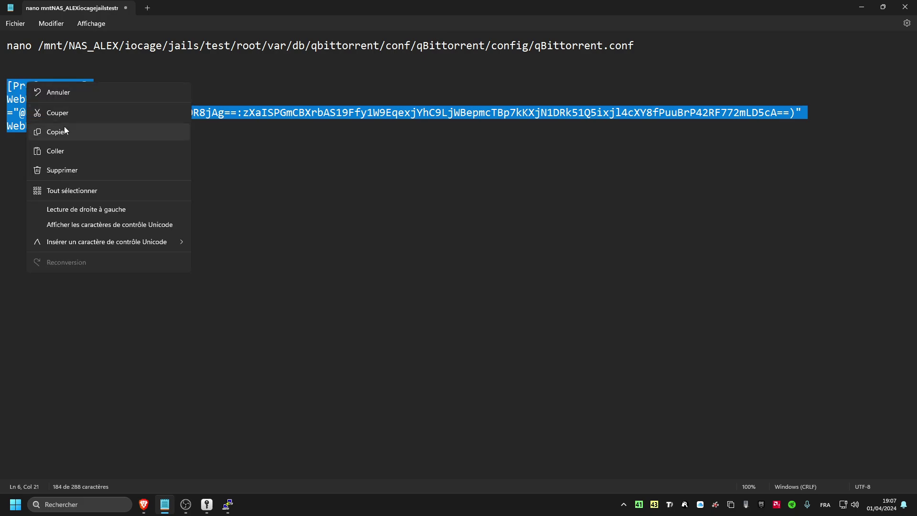
pyautogui.click(65, 127)
pyautogui.click(227, 505)
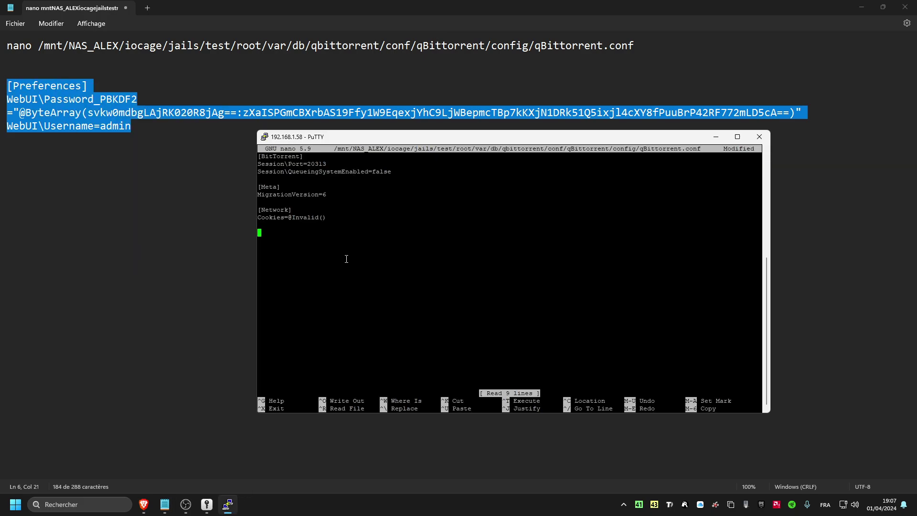
pyautogui.rightClick(304, 234)
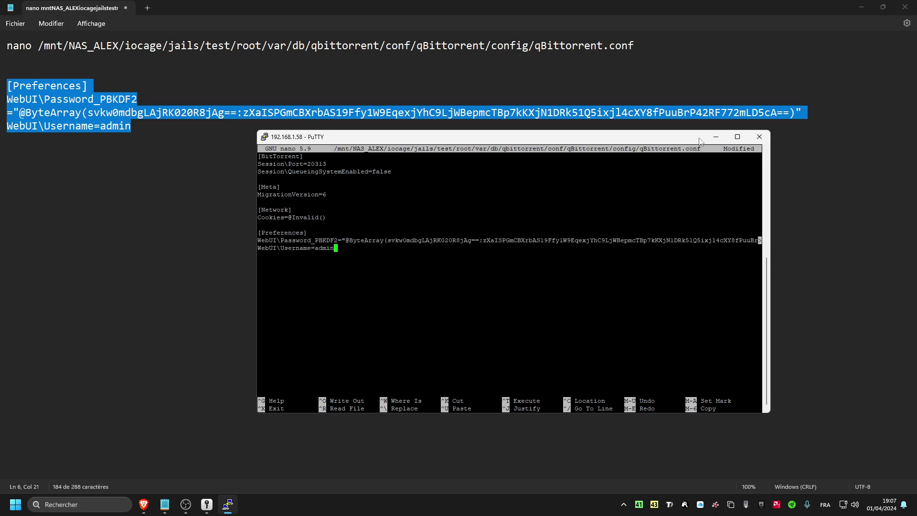
pyautogui.click(905, 7)
pyautogui.click(905, 7)
pyautogui.doubleClick(599, 137)
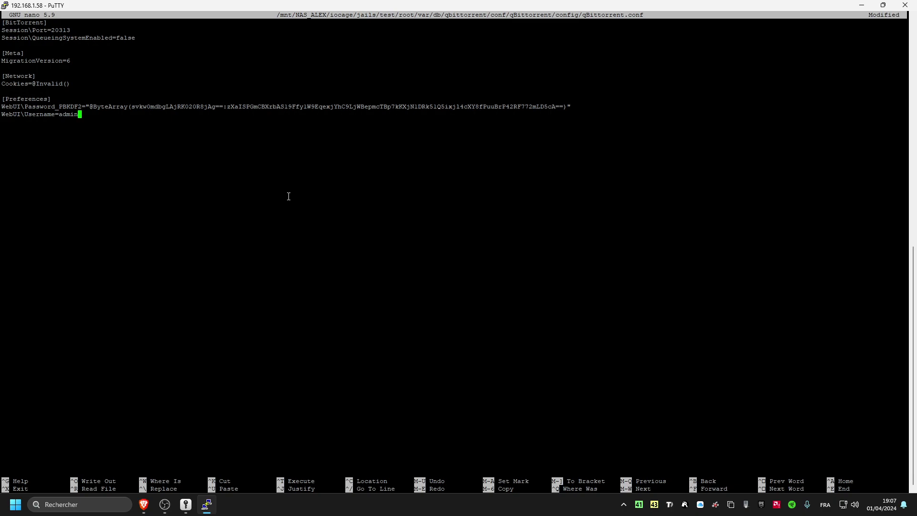
# - Save qBittorrent.conf, exit nano and end the shell session with exit
pyautogui.hotkey('ctrl', 'o')
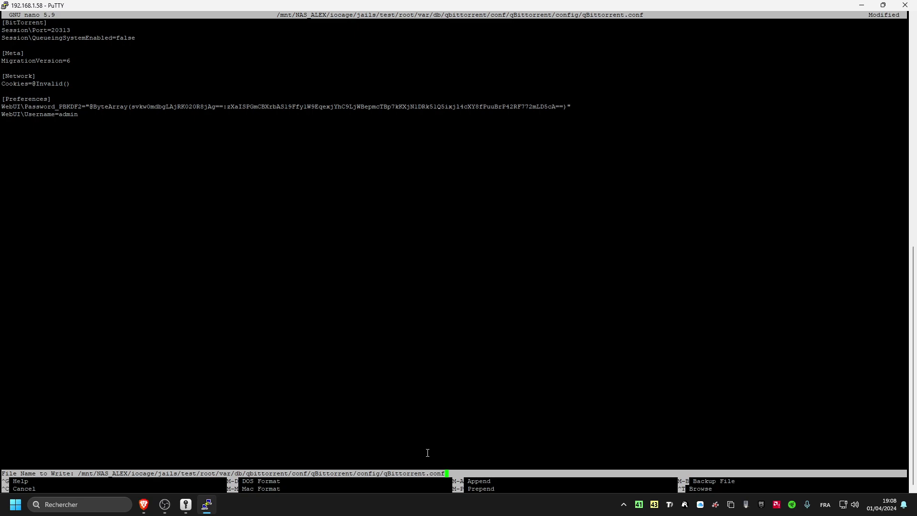
pyautogui.press('Return')
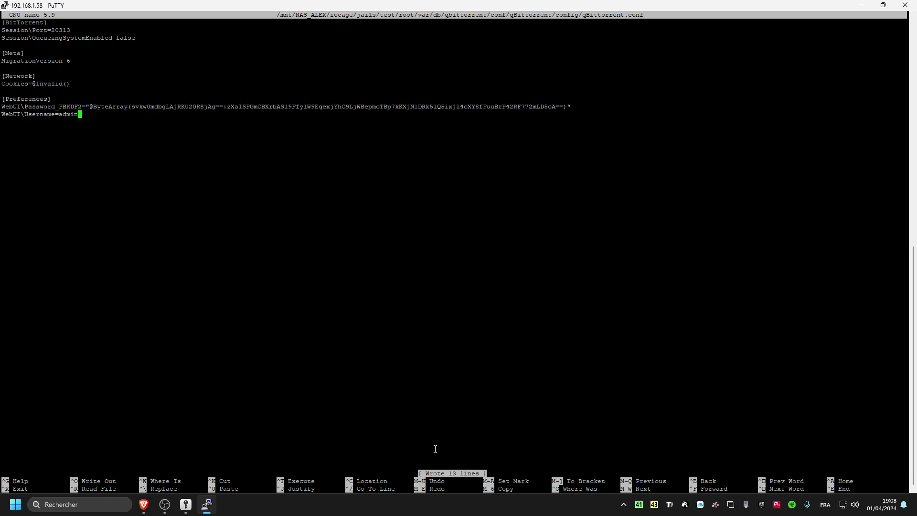
pyautogui.hotkey('ctrl', 'x')
pyautogui.write('exit')
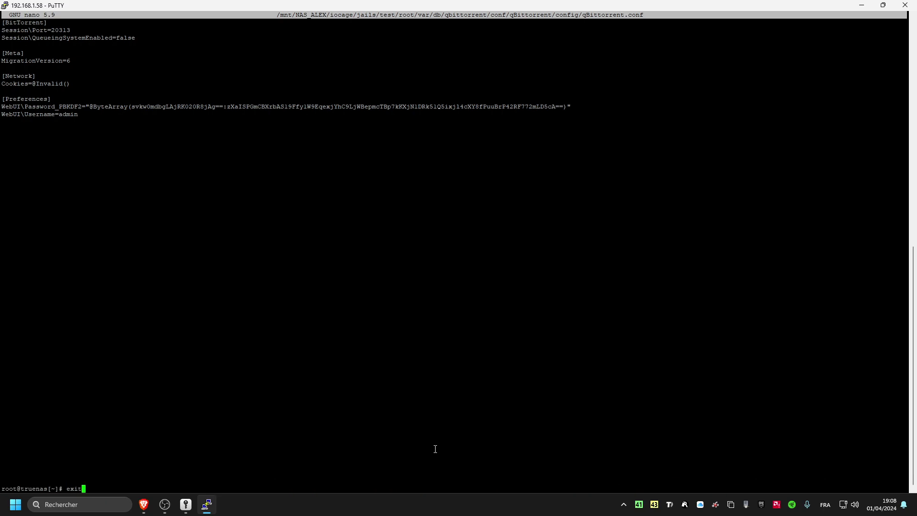
pyautogui.press('Return')
pyautogui.click(425, 416)
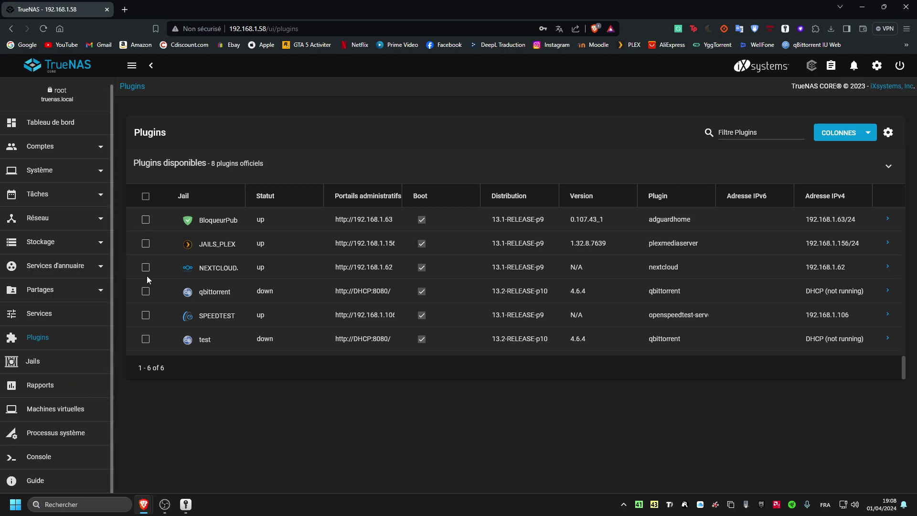
# - Reload the plugins list, start the test jail and open its WebUI at 192.168.1.80:8080
pyautogui.click(74, 313)
pyautogui.click(50, 340)
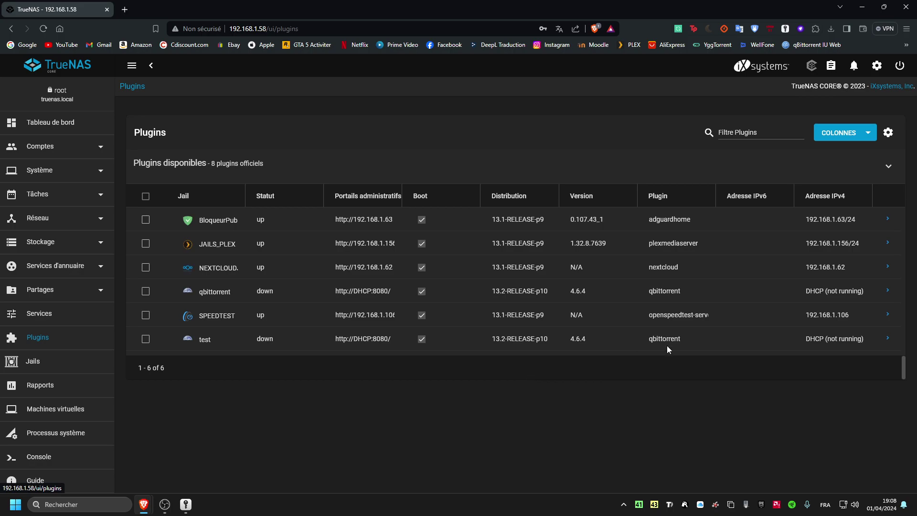
pyautogui.click(888, 340)
pyautogui.click(174, 387)
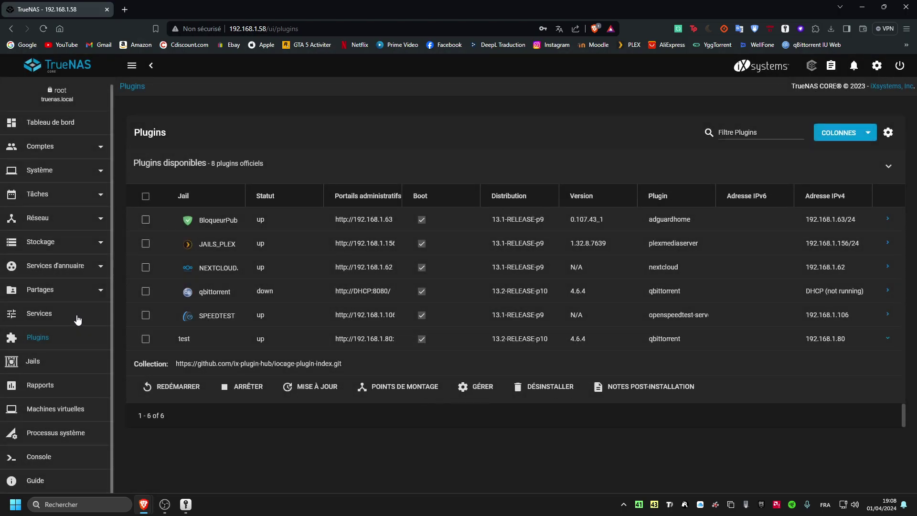
pyautogui.click(476, 384)
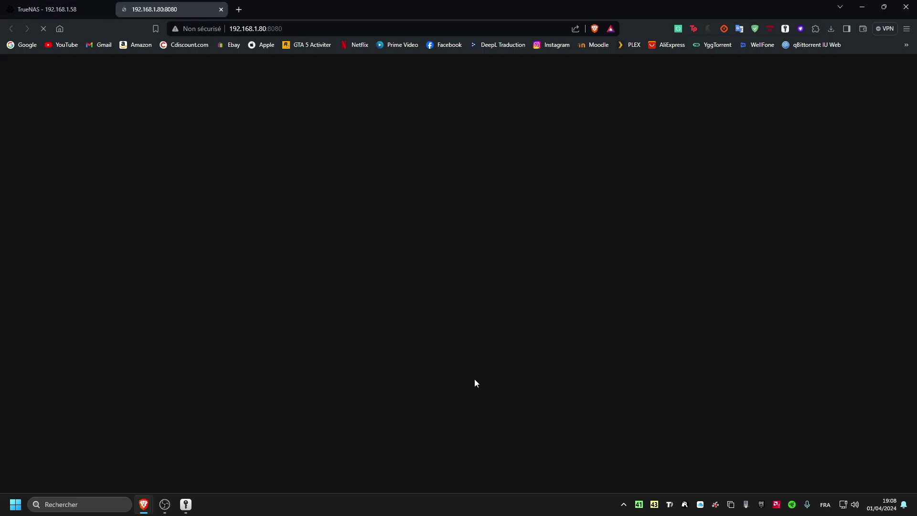
# - Reload the WebUI page and enter the admin username and the reset password
pyautogui.click(304, 30)
pyautogui.press('Return')
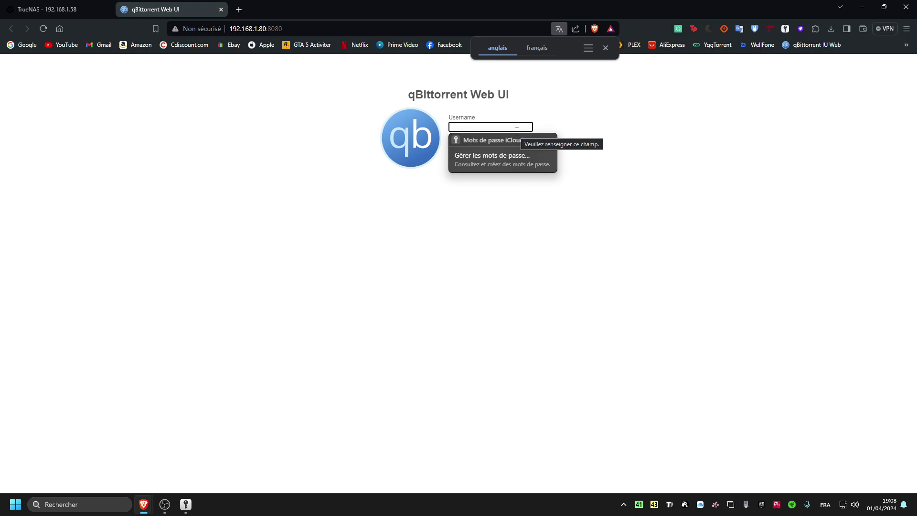
pyautogui.write('admin')
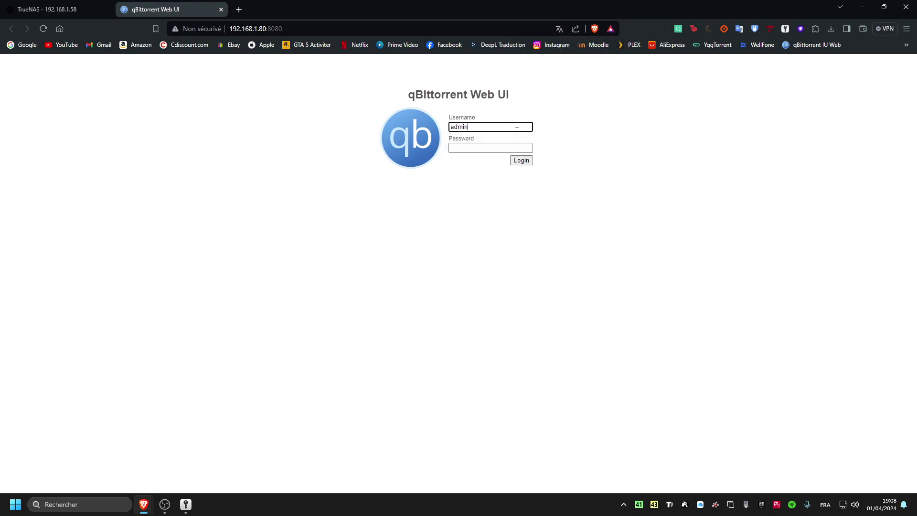
pyautogui.click(498, 147)
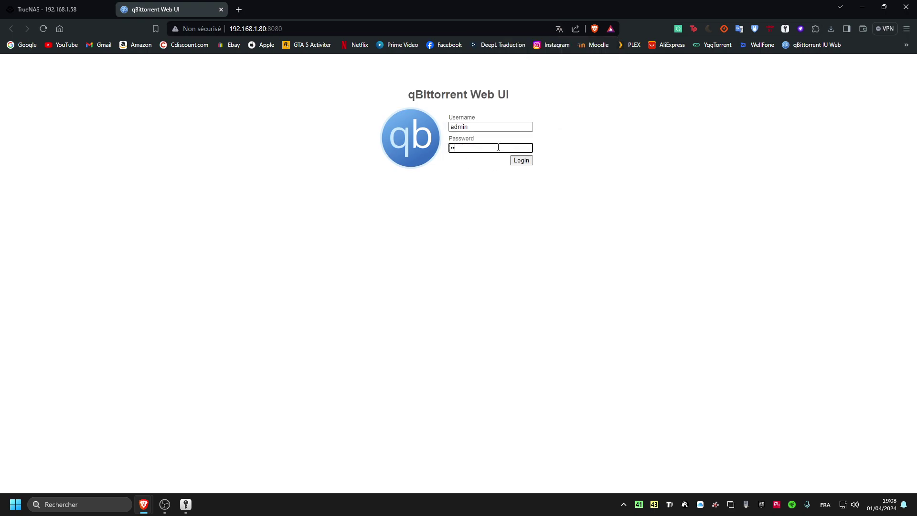
pyautogui.write('•••••••••')
# - Reveal the password by changing the field's type to text in DevTools
pyautogui.doubleClick(497, 148)
pyautogui.rightClick(454, 144)
pyautogui.press('Escape')
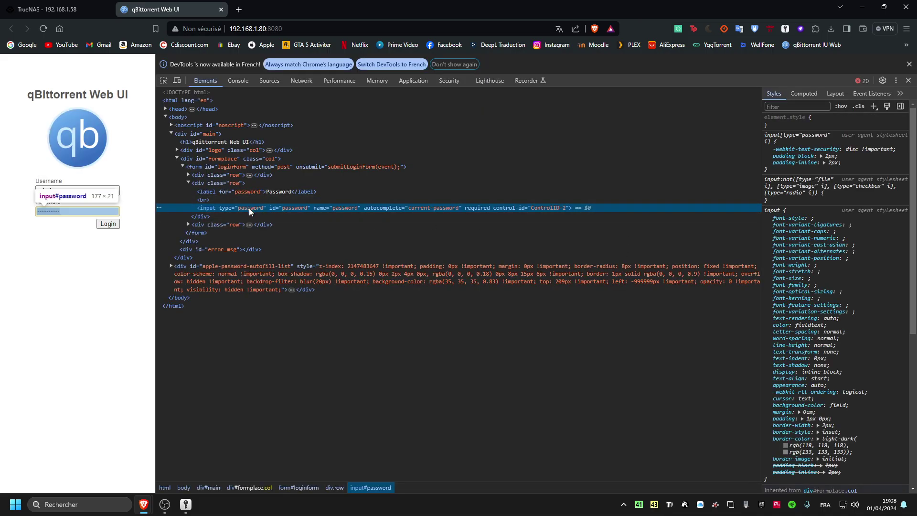
pyautogui.doubleClick(262, 208)
pyautogui.press('BackSpace')
pyautogui.press('BackSpace')
pyautogui.press('BackSpace')
pyautogui.press('BackSpace')
pyautogui.press('BackSpace')
pyautogui.press('BackSpace')
pyautogui.press('BackSpace')
pyautogui.press('BackSpace')
pyautogui.write('text')
pyautogui.press('Return')
pyautogui.click(909, 64)
pyautogui.click(908, 61)
# - Log in as admin, declining to save the password and dismissing the translation prompt
pyautogui.click(488, 149)
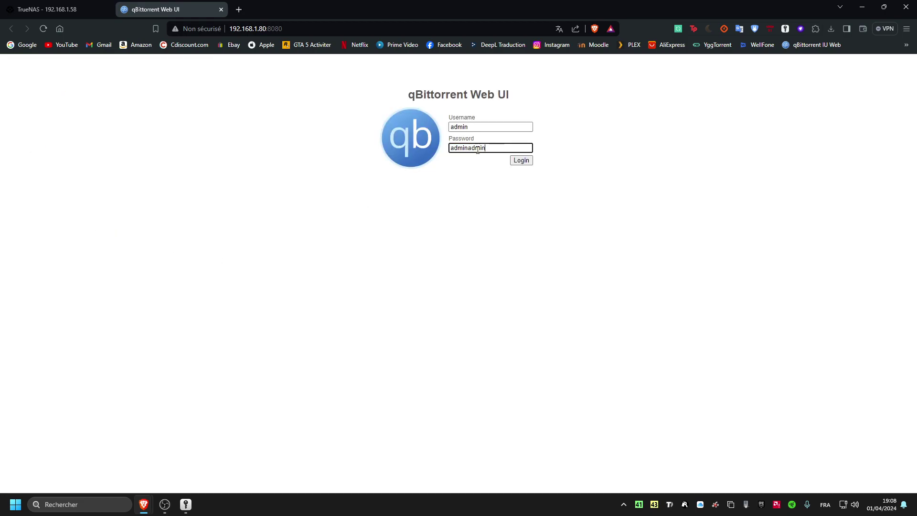
pyautogui.click(521, 160)
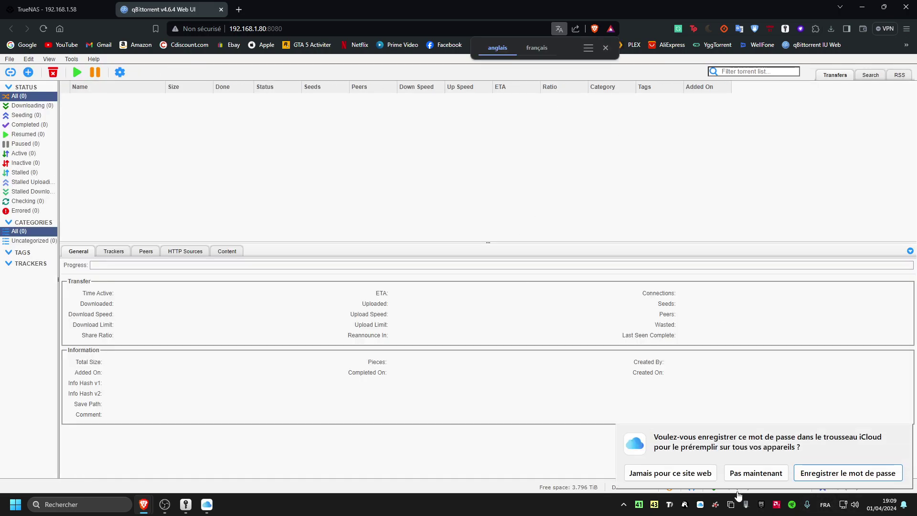
pyautogui.click(745, 473)
pyautogui.click(604, 48)
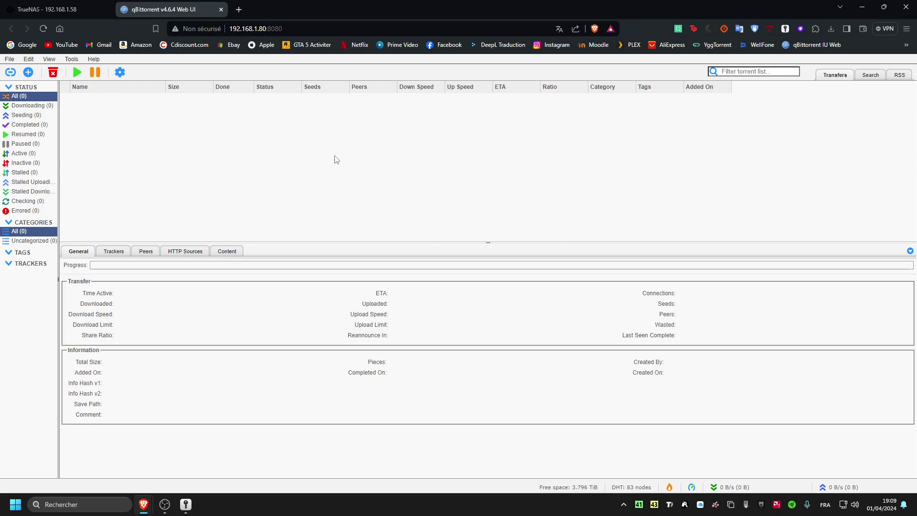
# - Open Tools > Options on the Web UI settings tab
pyautogui.click(71, 59)
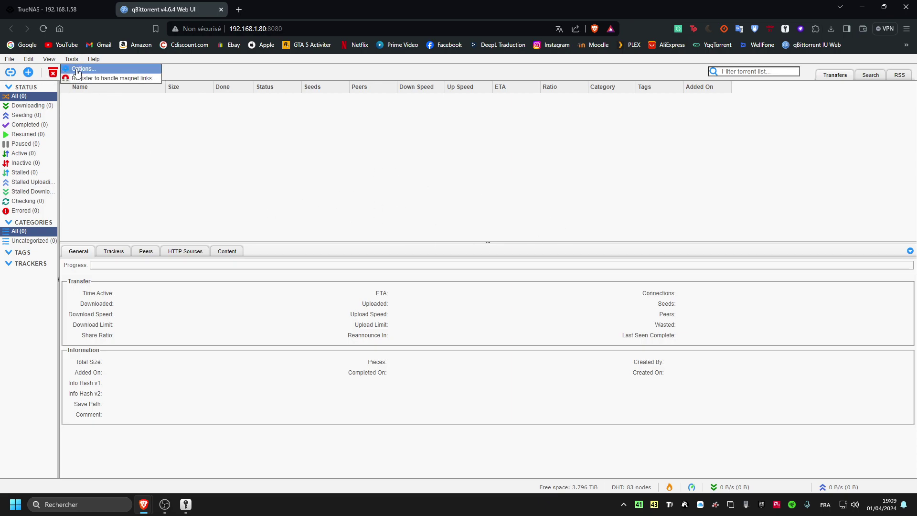
pyautogui.click(76, 67)
pyautogui.moveTo(518, 115); pyautogui.dragTo(441, 89)
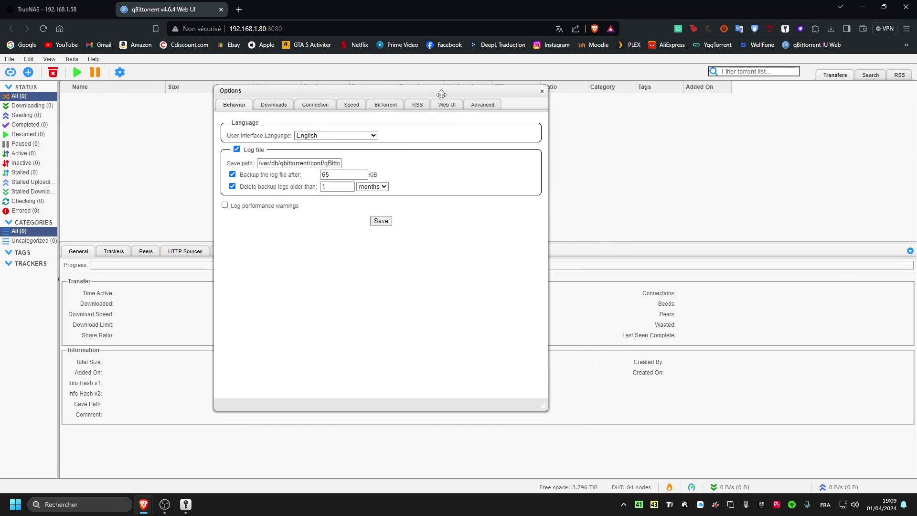
pyautogui.click(447, 105)
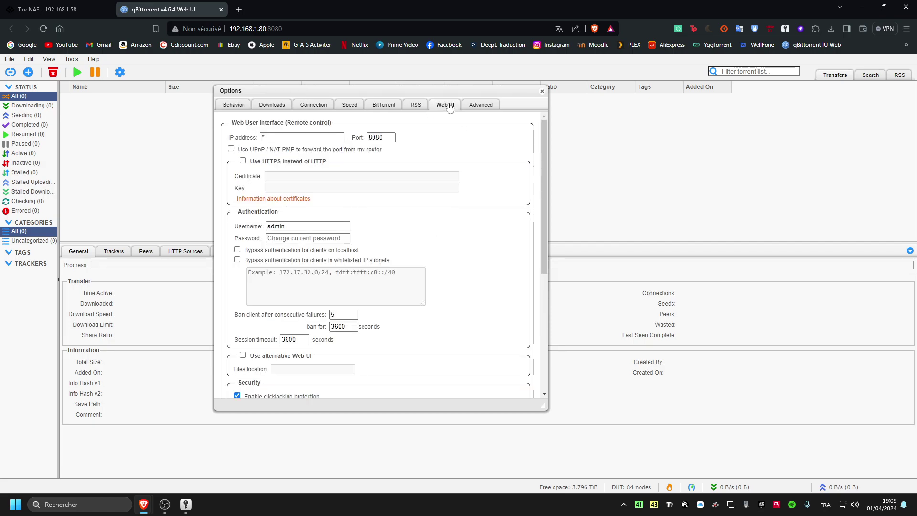
pyautogui.moveTo(419, 88); pyautogui.dragTo(484, 64)
pyautogui.moveTo(299, 202); pyautogui.dragTo(310, 205)
# - Keep username admin, enter a new Web UI password under Authentication, and save
pyautogui.click(360, 202)
pyautogui.doubleClick(360, 202)
pyautogui.click(360, 202)
pyautogui.moveTo(360, 202); pyautogui.dragTo(329, 201)
pyautogui.click(360, 202)
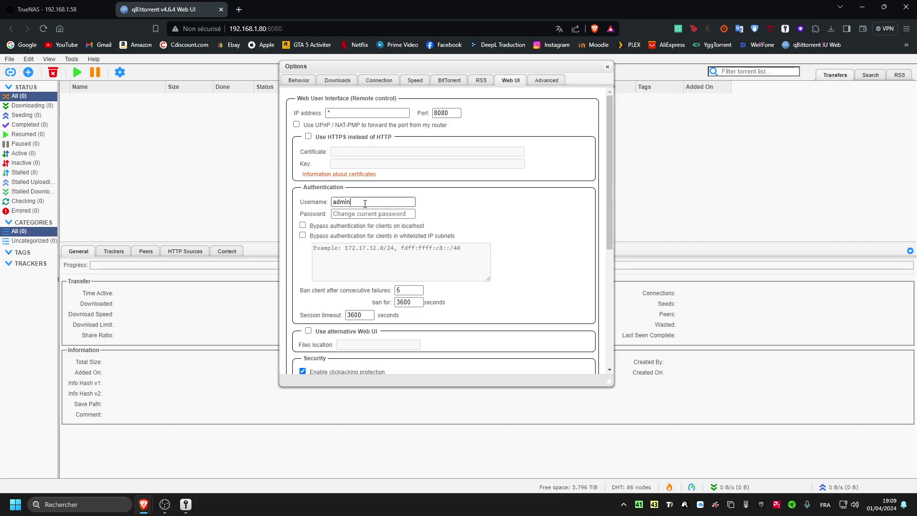
pyautogui.click(368, 213)
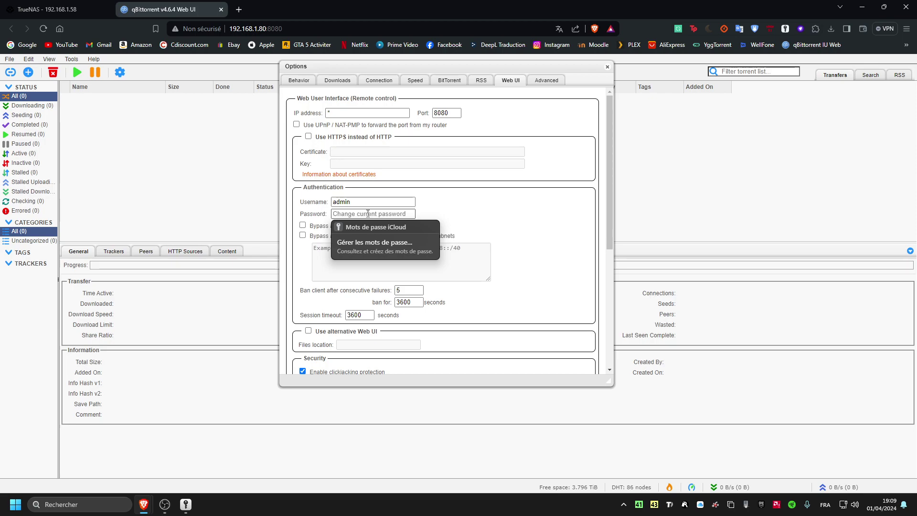
pyautogui.write('•••••••••••')
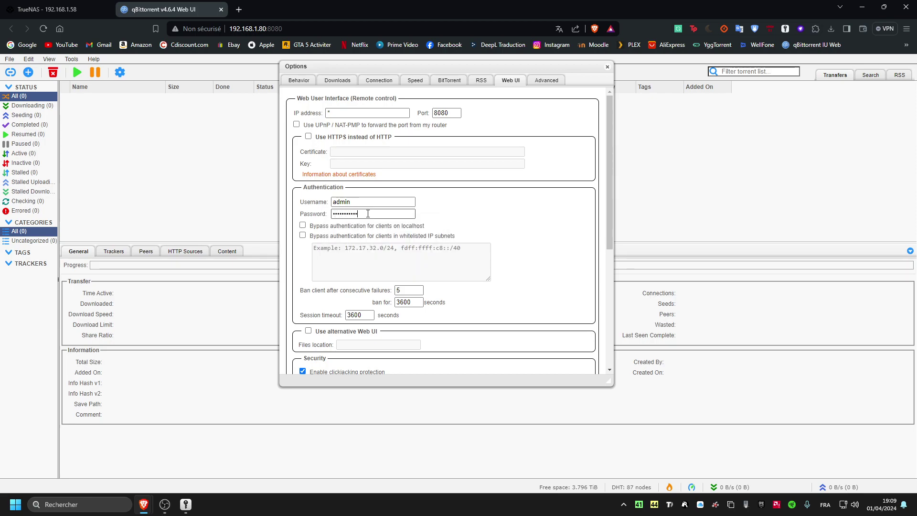
pyautogui.scroll(-5, 607, 215)
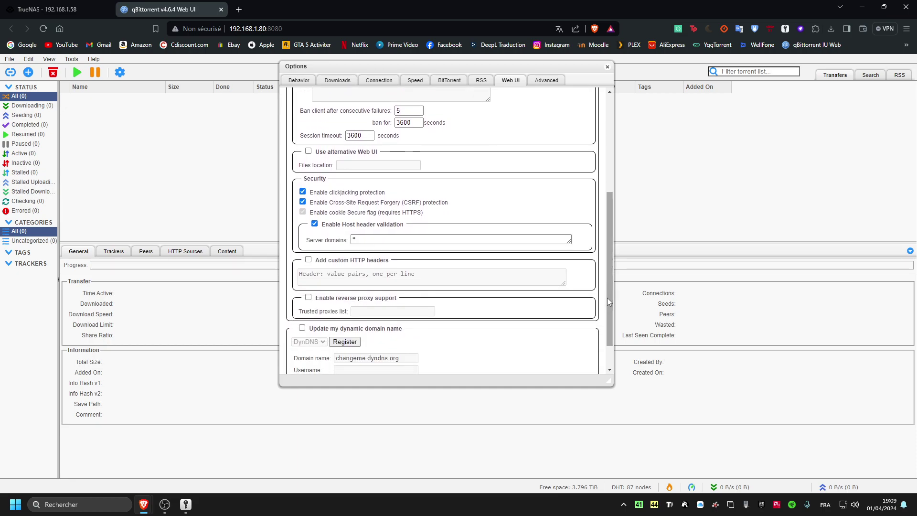
pyautogui.click(442, 364)
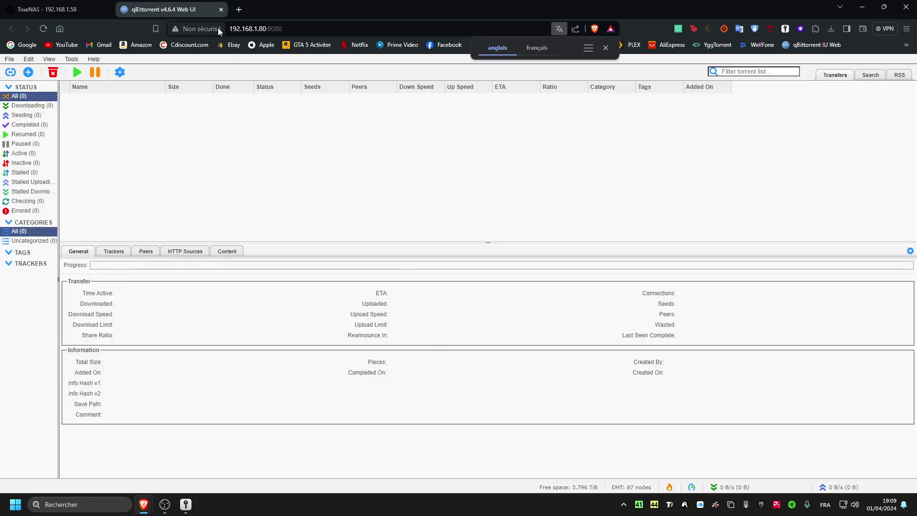
# - Close the qBittorrent tab to return to the TrueNAS Plugins page
pyautogui.click(221, 10)
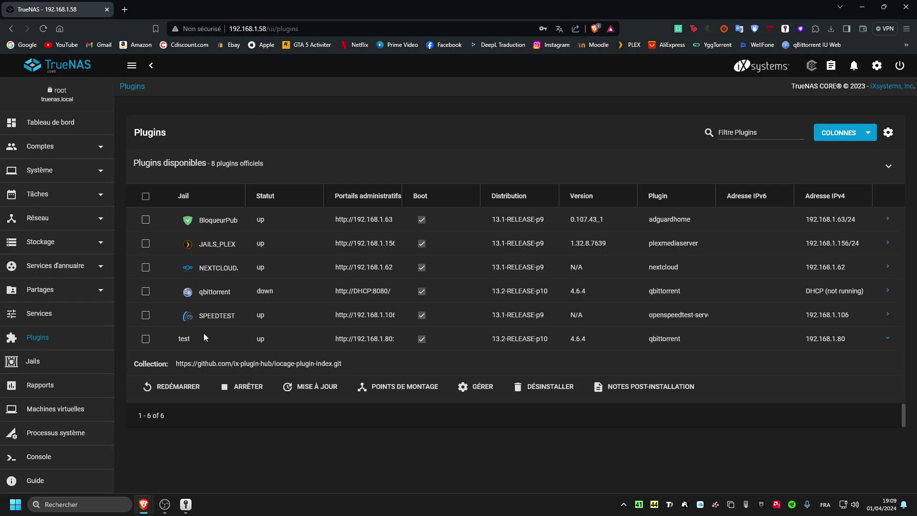